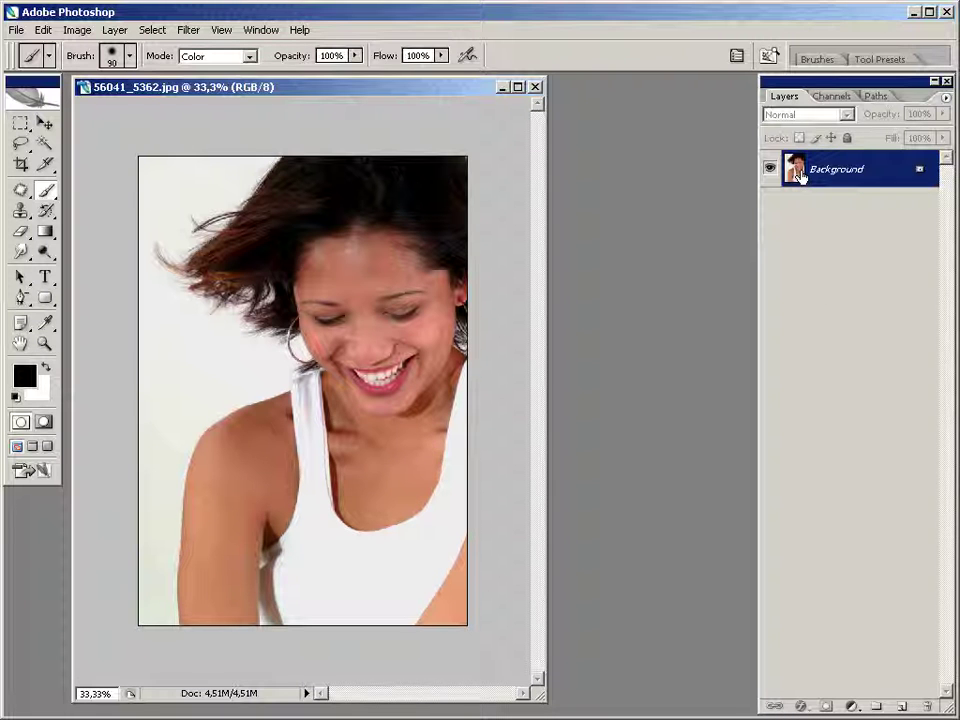
Duplicate the portrait's Background layer
left_click_drag(800, 177, 898, 707)
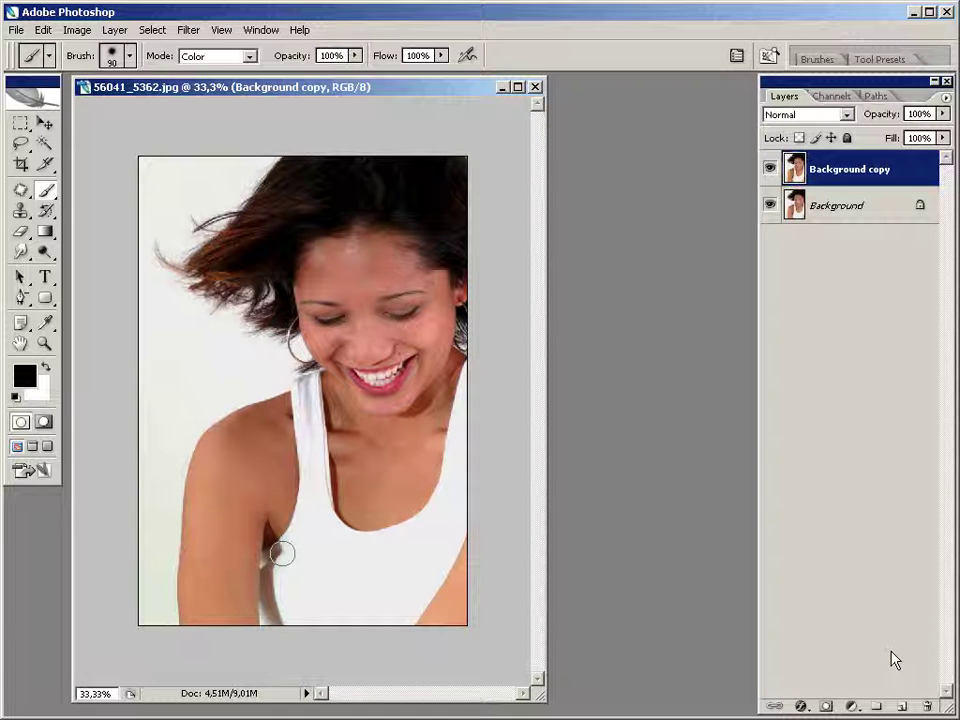
key("ctrl+plus")
key("ctrl+plus")
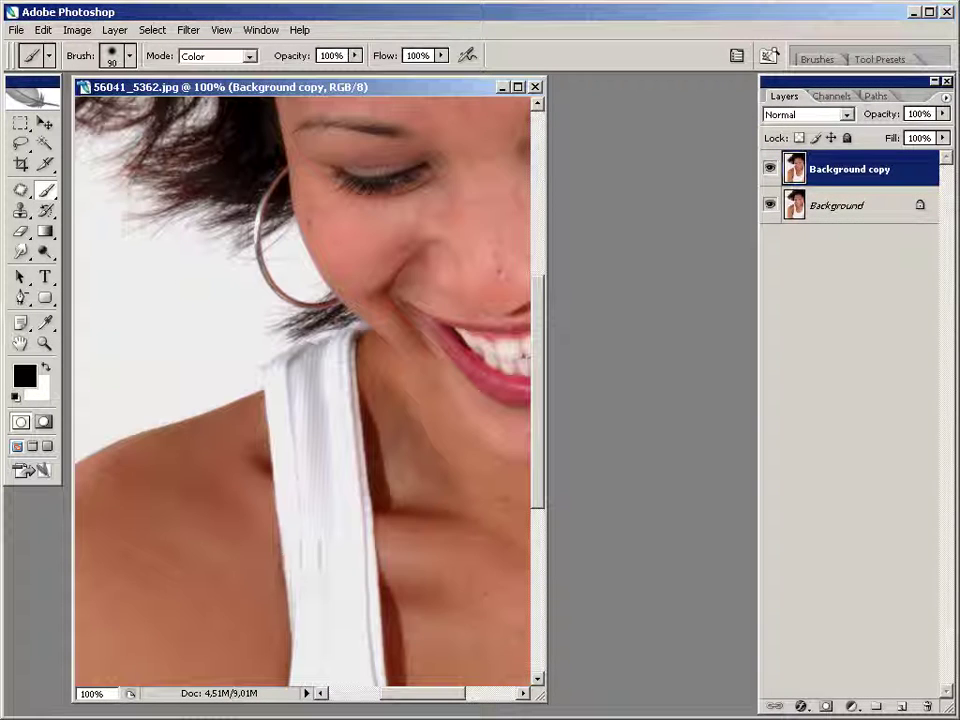
mouse_move(231, 613)
left_mouse_down()
mouse_move(429, 396)
mouse_move(411, 362)
mouse_move(345, 416)
mouse_move(228, 573)
left_mouse_up()
mouse_move(488, 294)
left_mouse_down()
mouse_move(238, 411)
mouse_move(288, 441)
left_mouse_up()
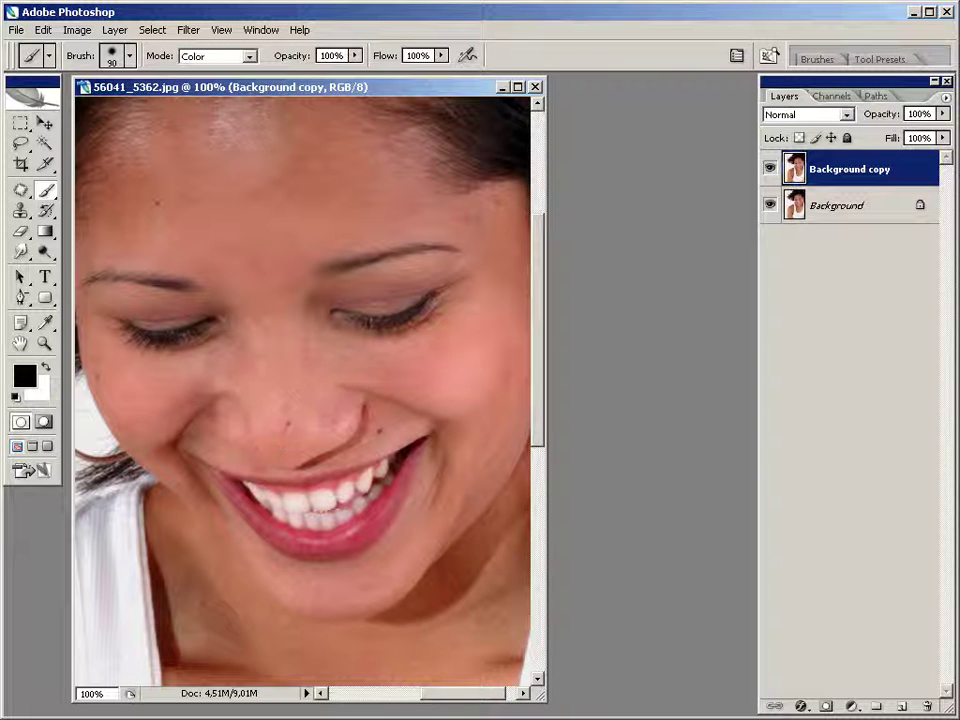
key("ctrl+minus")
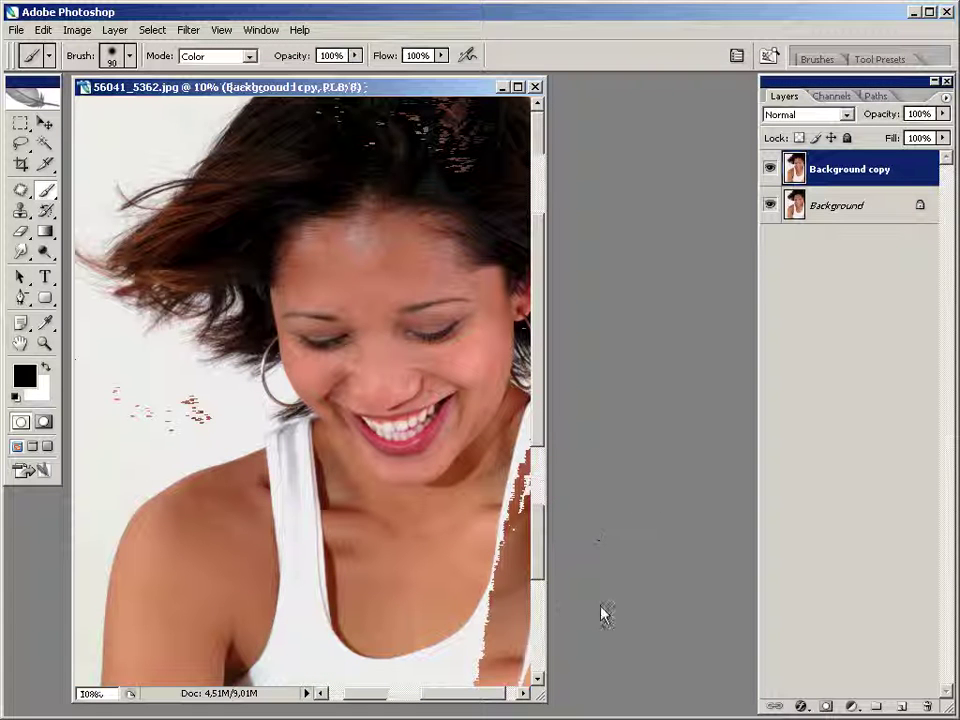
key("ctrl+minus")
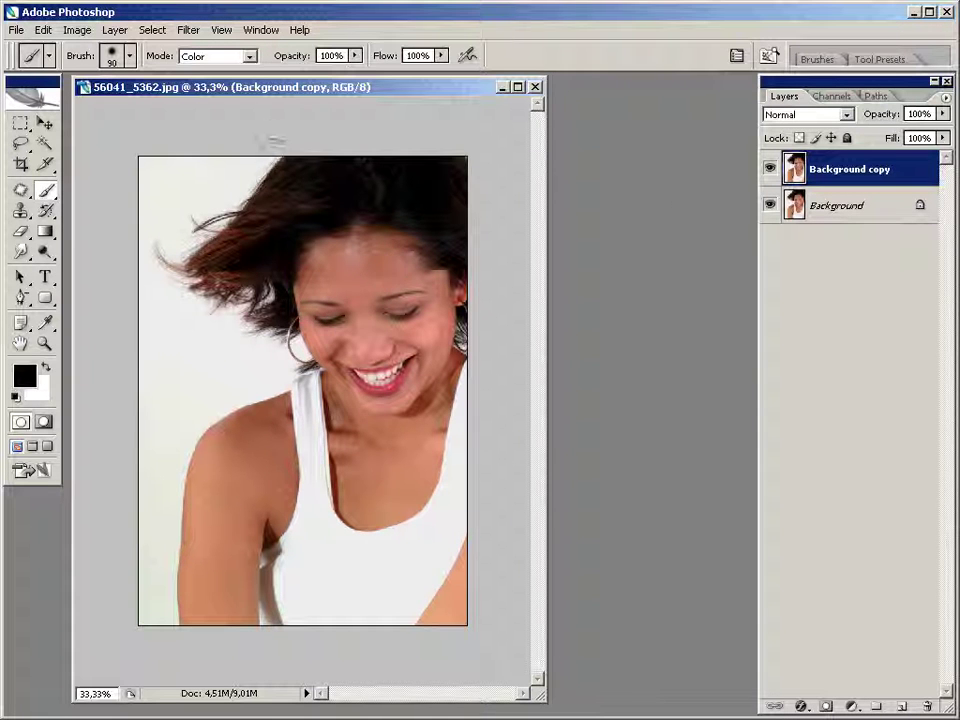
left_click(189, 30)
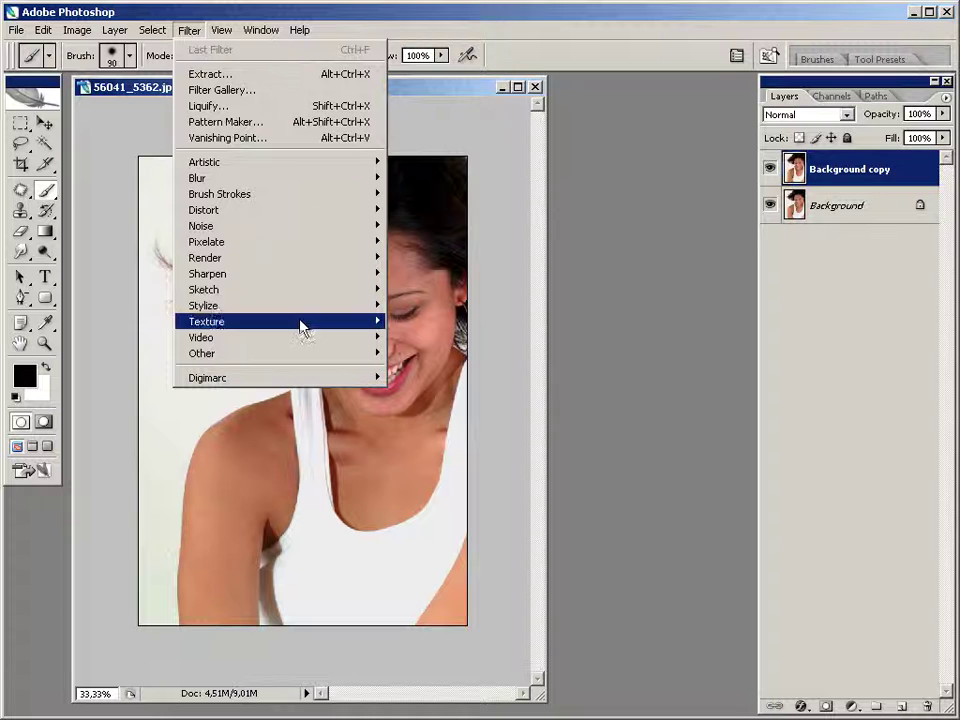
mouse_move(295, 309)
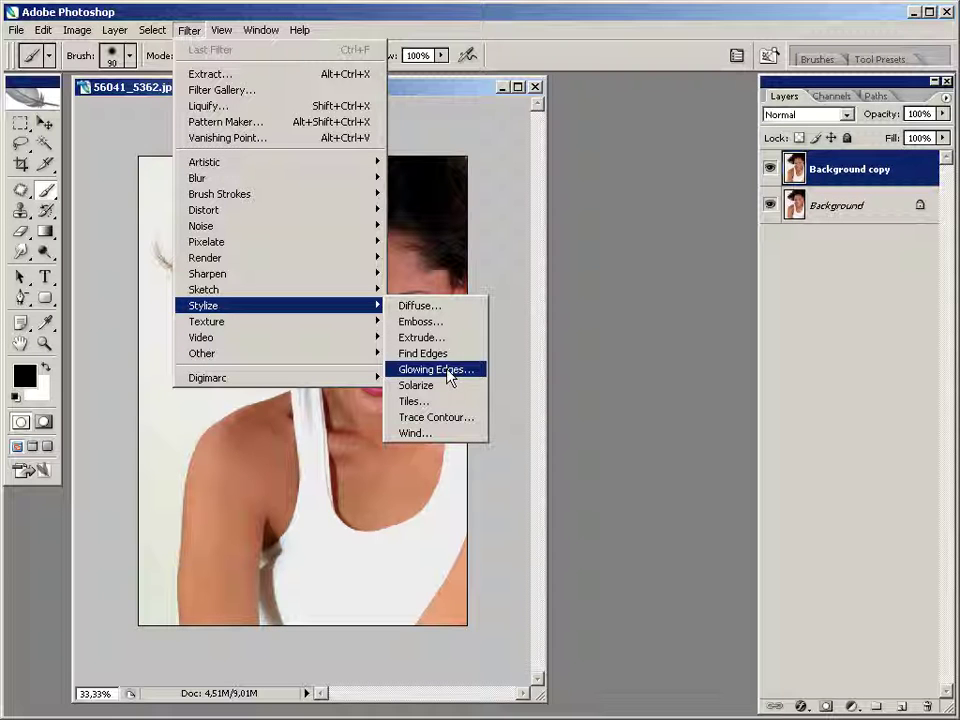
left_click(514, 376)
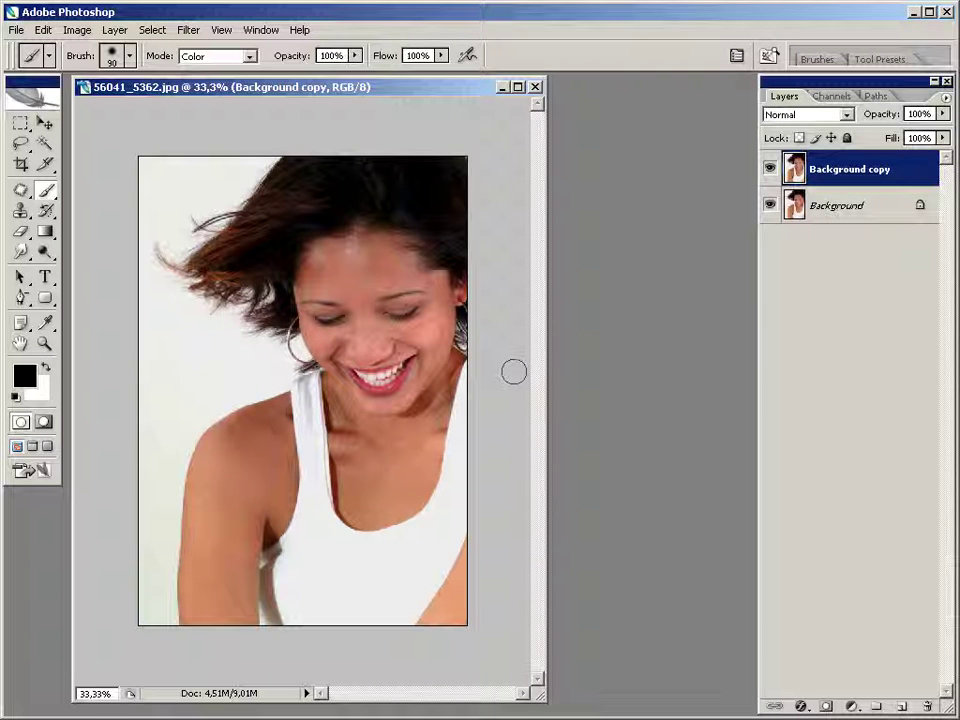
Desaturate the Background copy layer and open the Glowing Edges filter for it
key("shift+ctrl+u")
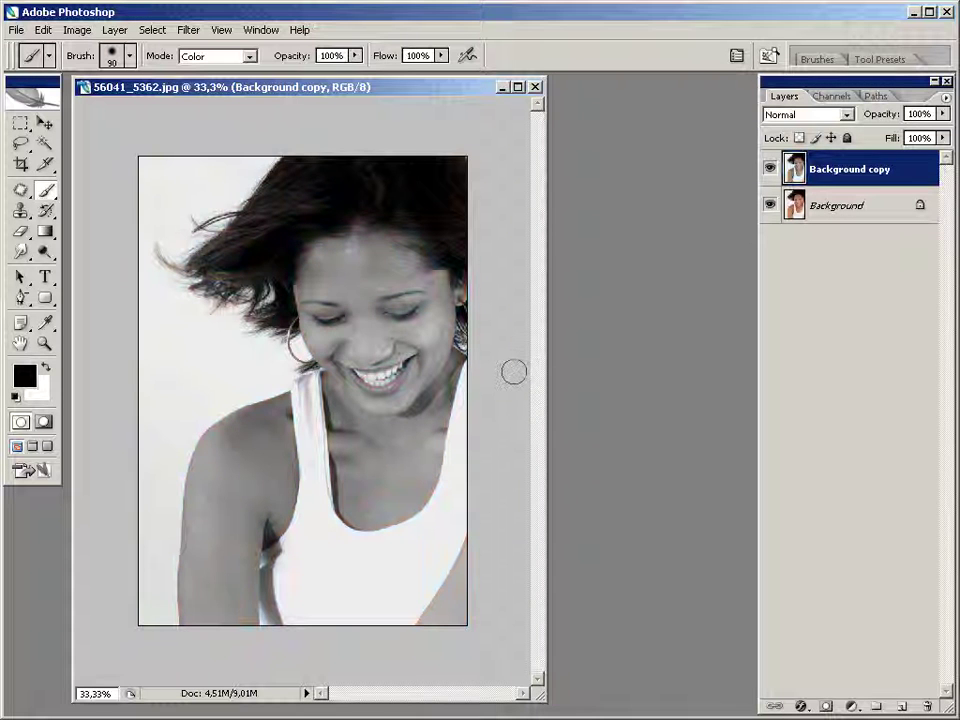
left_click(188, 30)
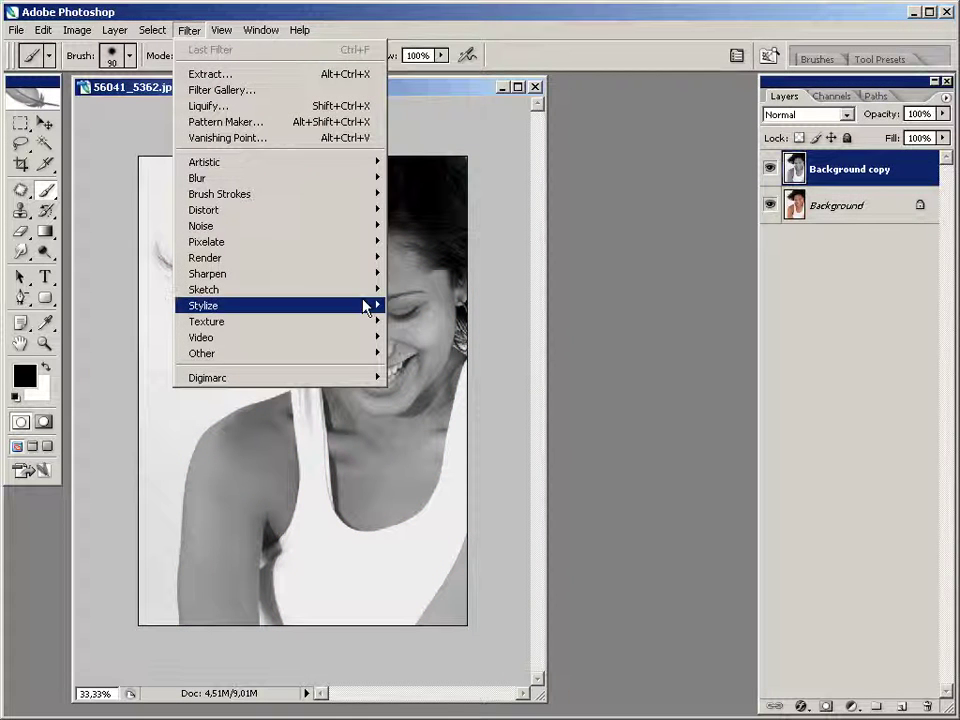
mouse_move(358, 313)
left_click(457, 369)
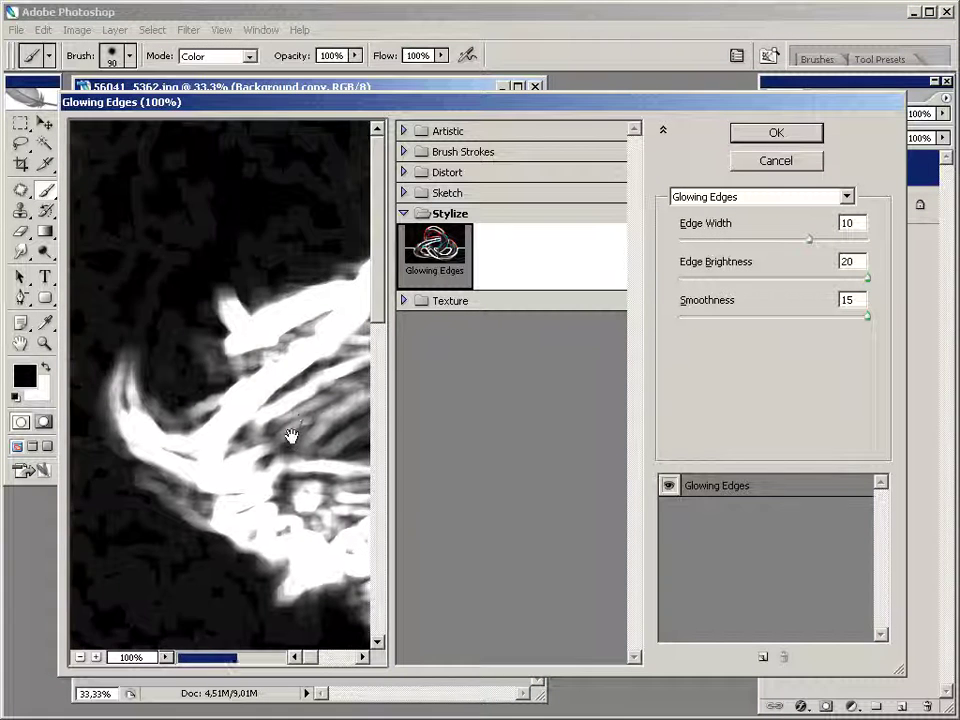
Apply Glowing Edges to the desaturated copy with Edge Width 11, Edge Brightness 20 and Smoothness 15
left_click_drag(293, 441, 233, 264)
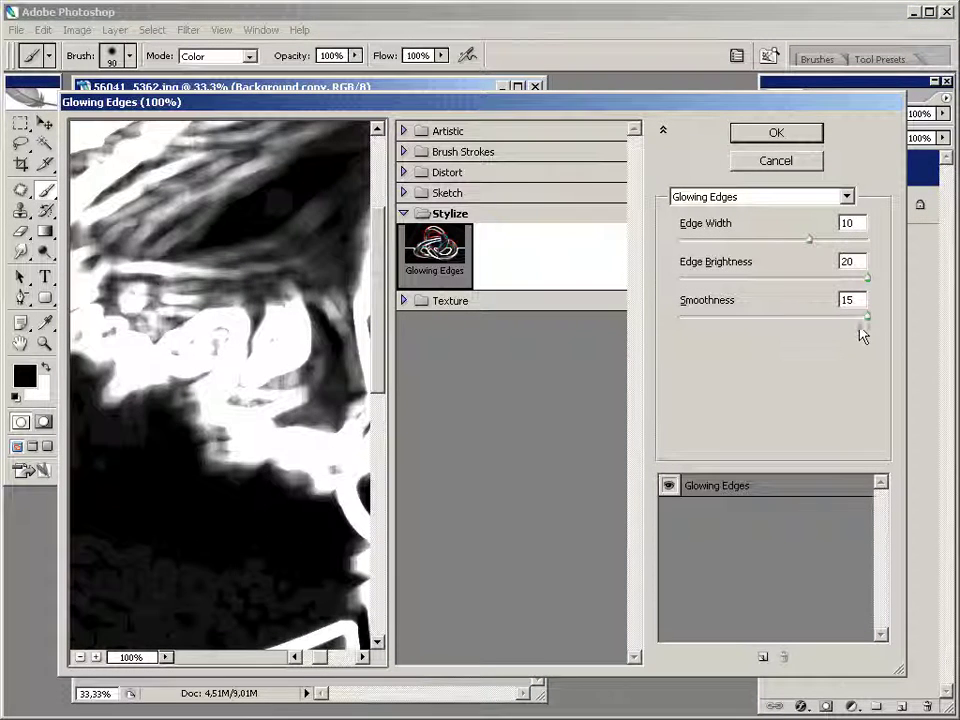
left_click(868, 316)
left_click(867, 278)
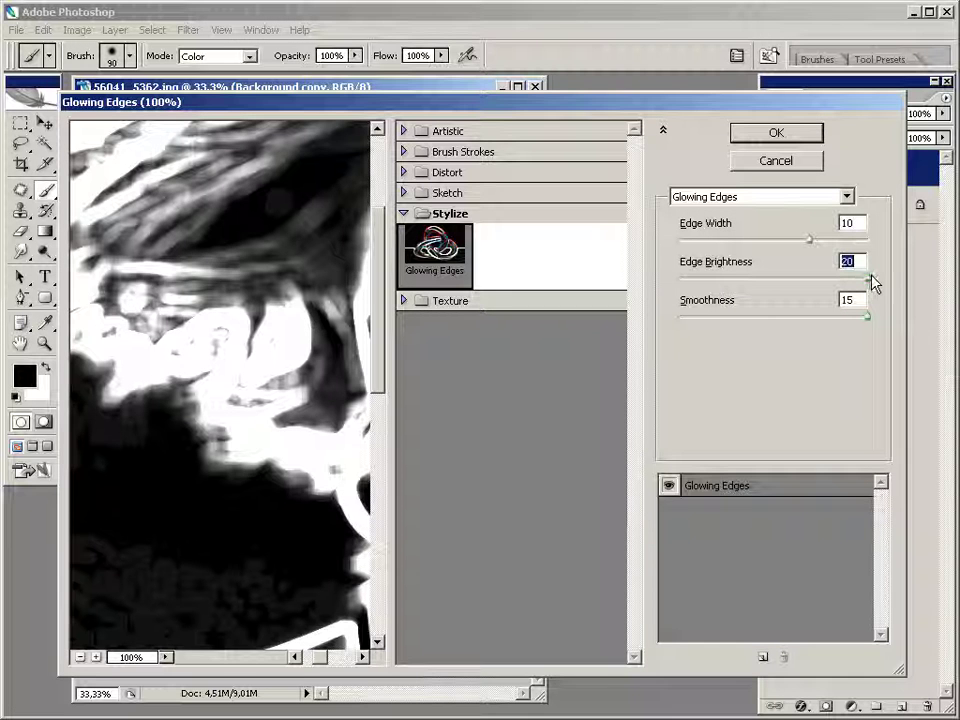
left_click_drag(231, 471, 325, 343)
left_click_drag(808, 240, 879, 240)
left_click_drag(261, 289, 243, 432)
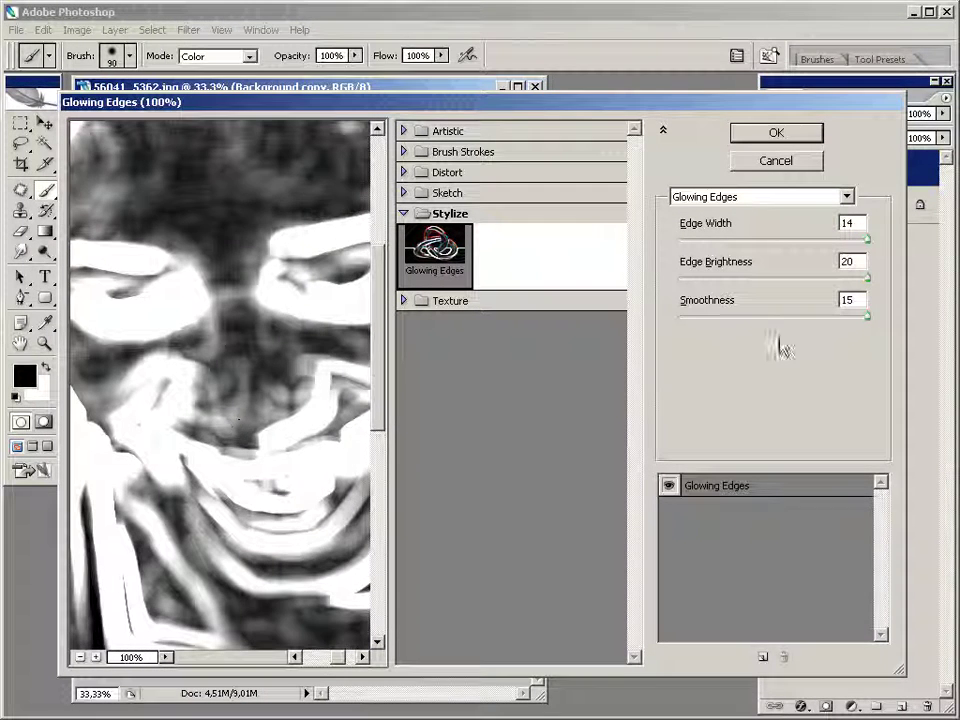
left_click_drag(864, 243, 836, 249)
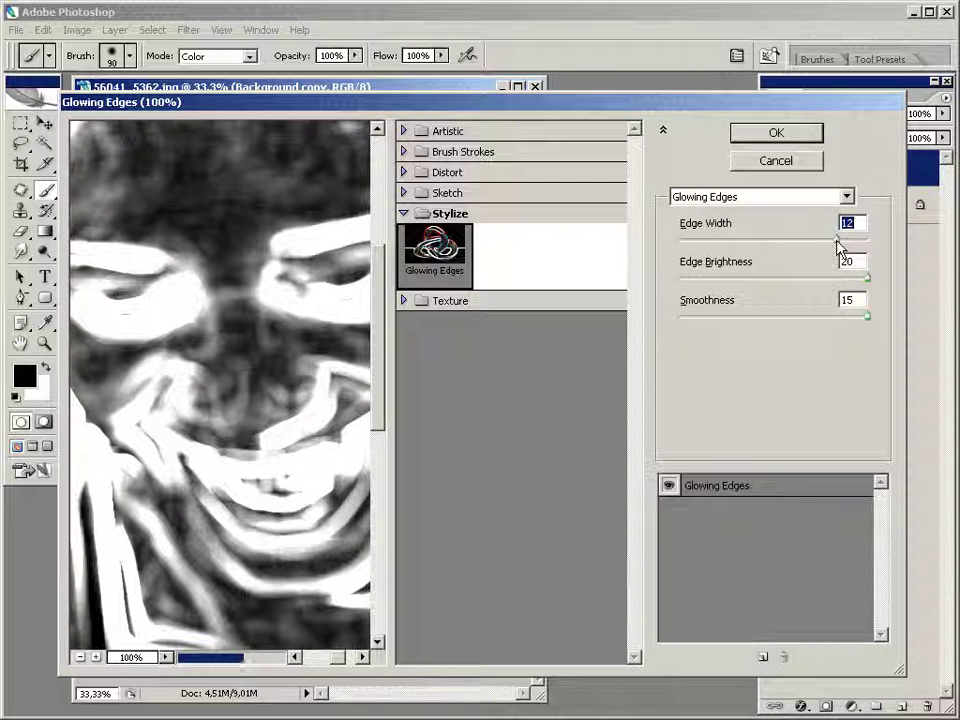
left_click_drag(829, 247, 823, 248)
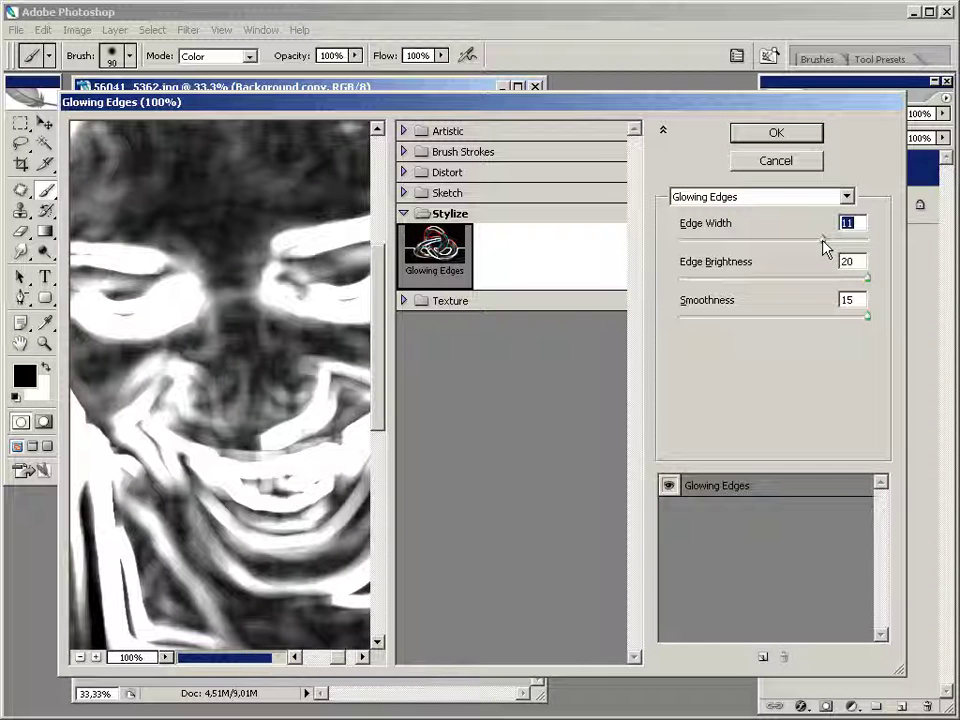
left_click_drag(377, 400, 214, 403)
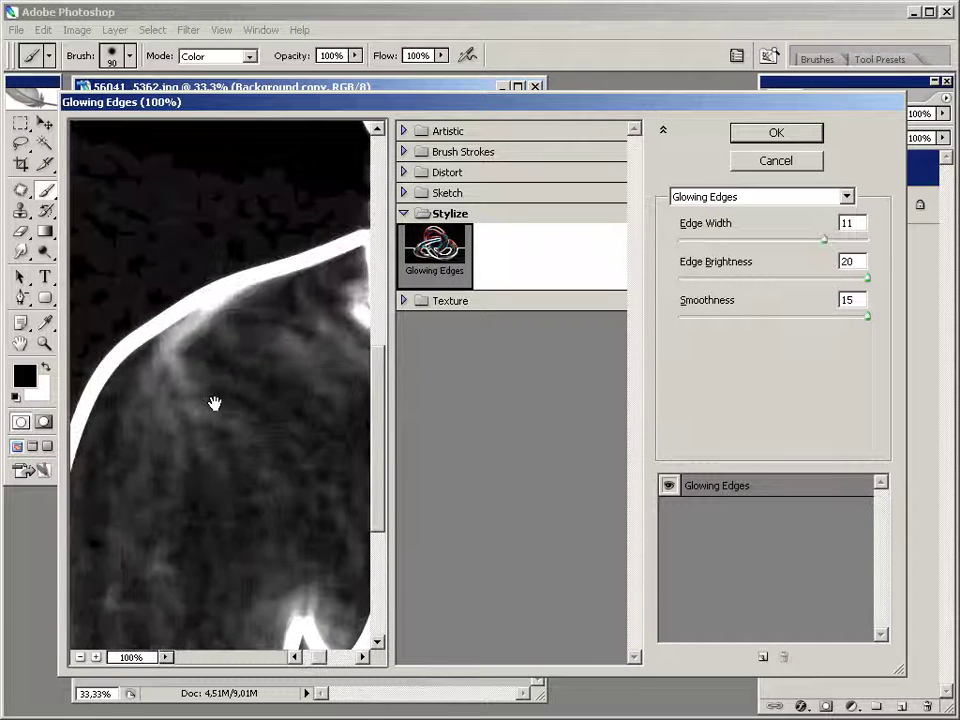
left_click(777, 133)
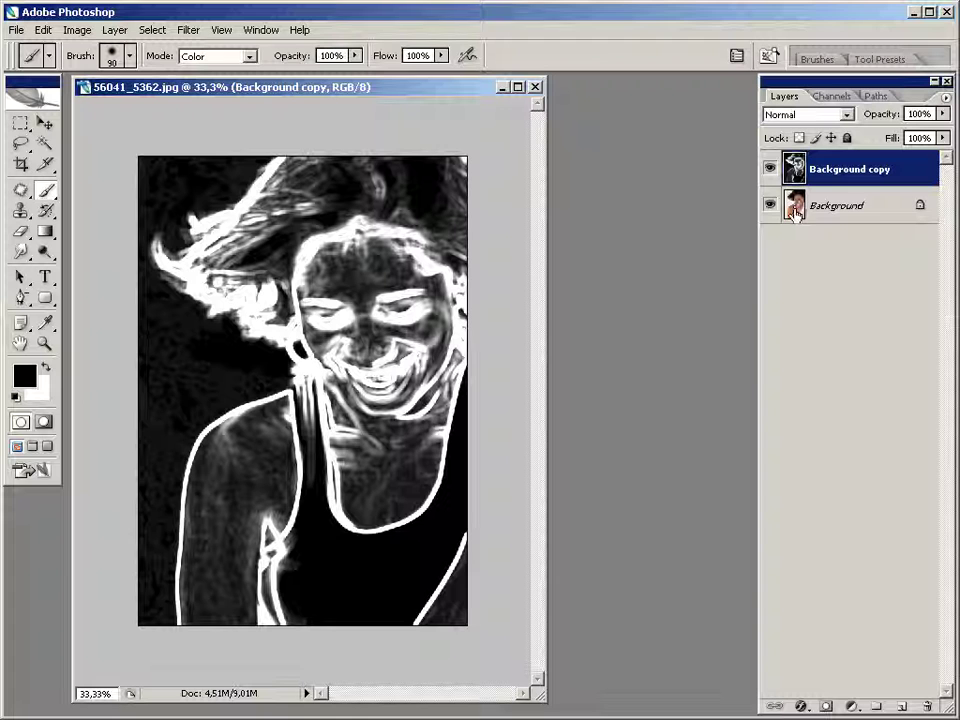
Duplicate the original Background layer again and reselect the glowing-edges layer above it
left_click_drag(795, 210, 876, 706)
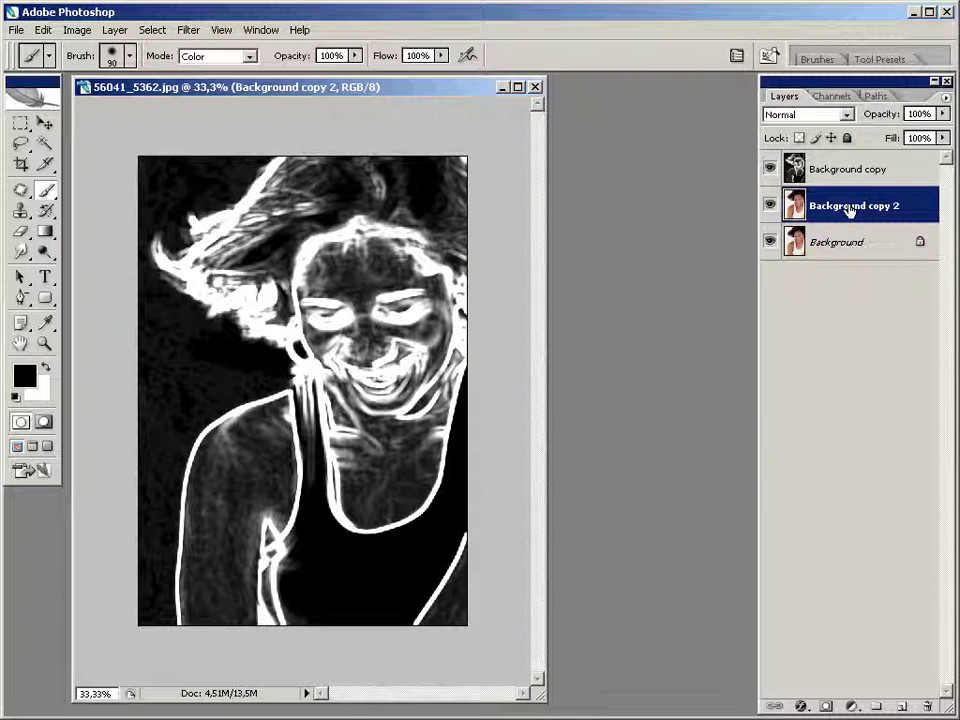
left_click(828, 175)
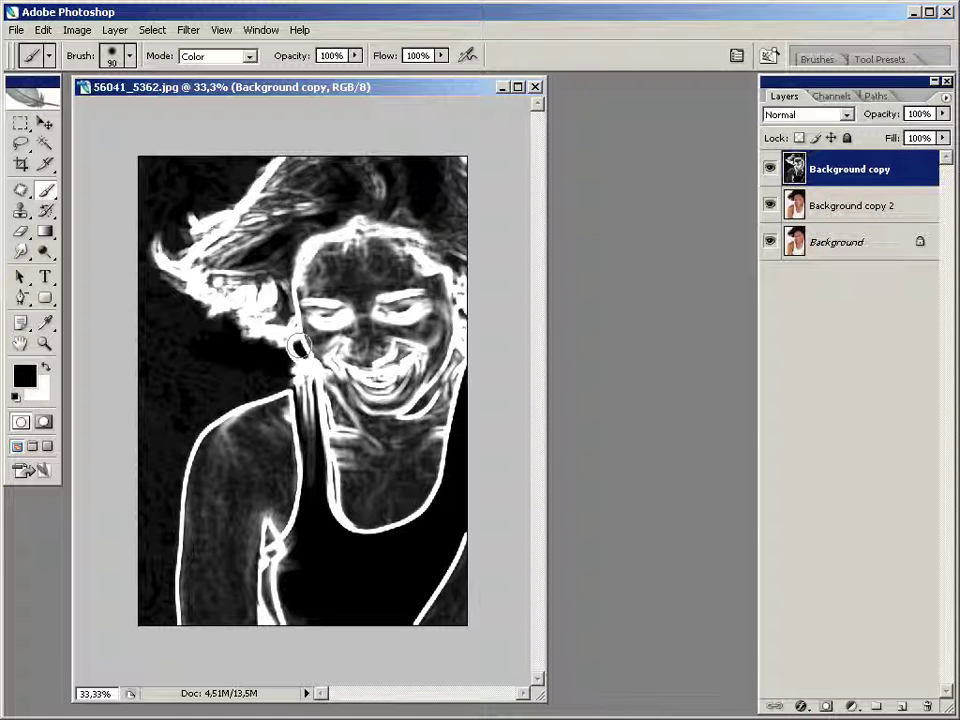
left_click(75, 34)
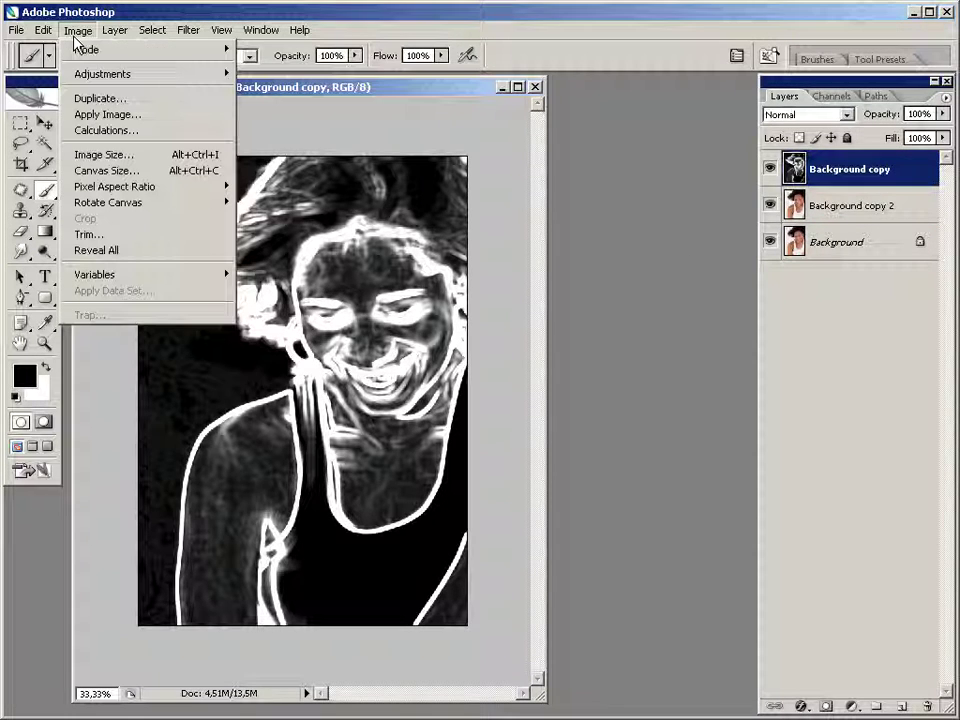
left_click(364, 94)
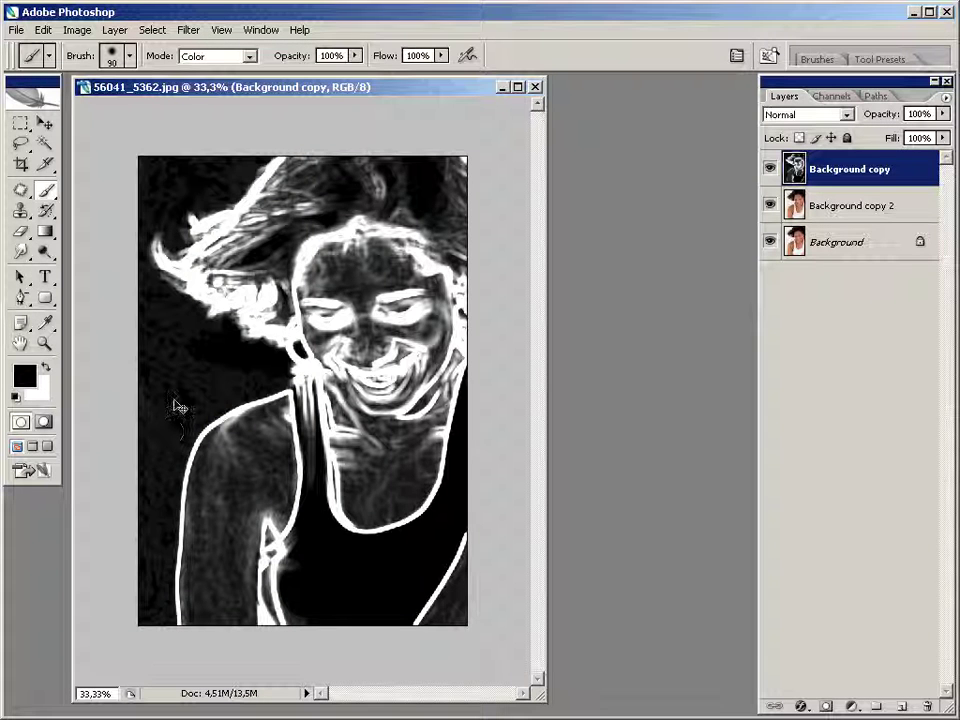
Increase the edge layer's contrast with Curves, pulling the dark tones to black and setting an upper point at input 167, output 151
key("ctrl+plus")
key("ctrl+plus")
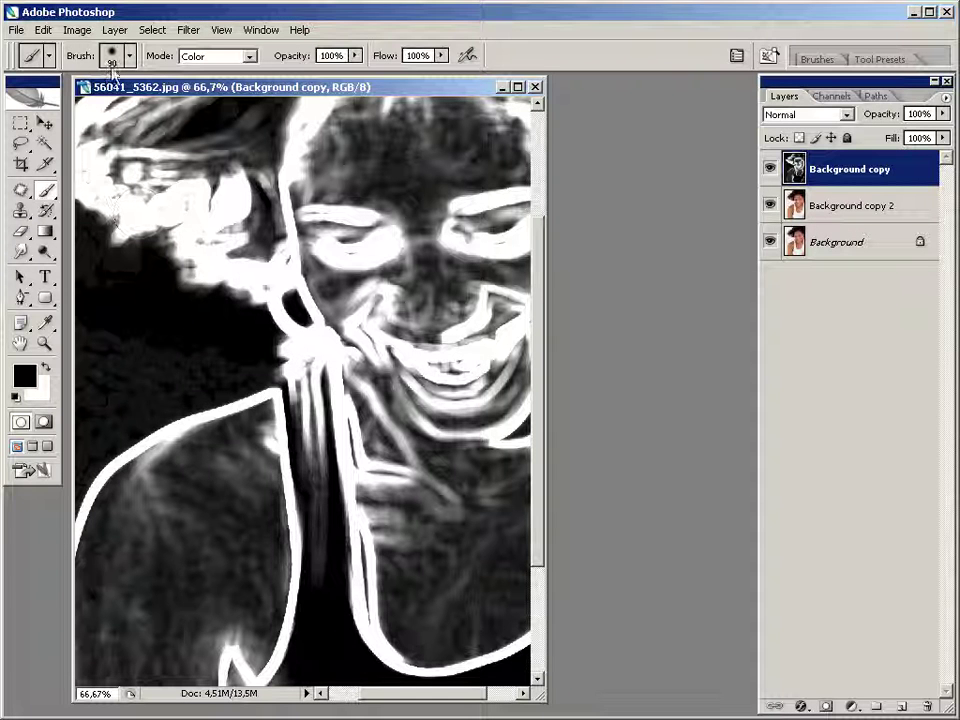
left_click(80, 28)
mouse_move(102, 82)
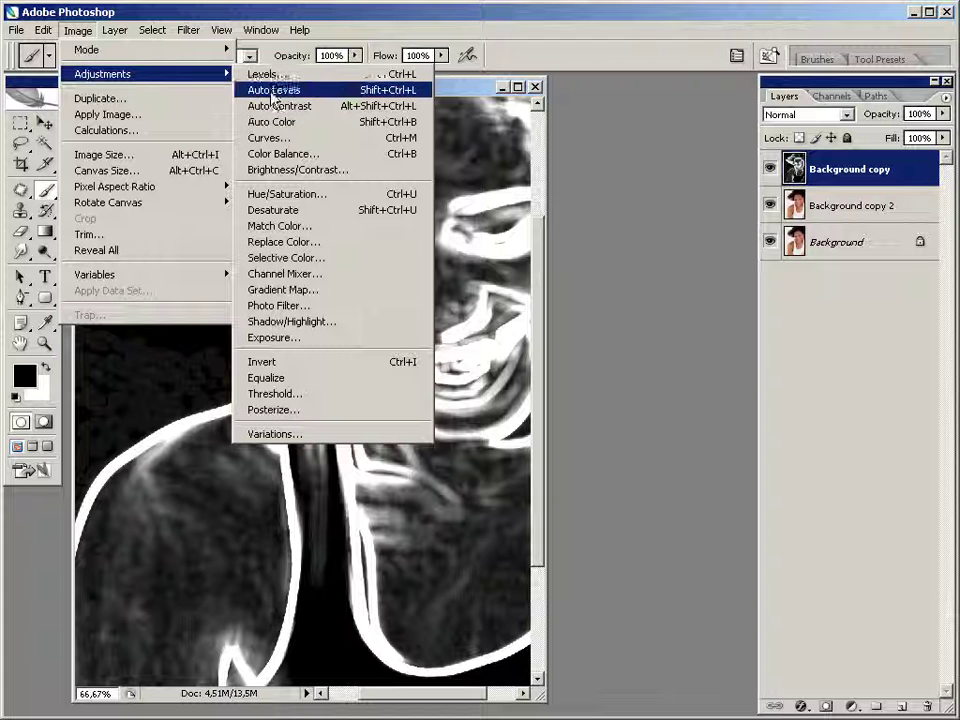
left_click(300, 137)
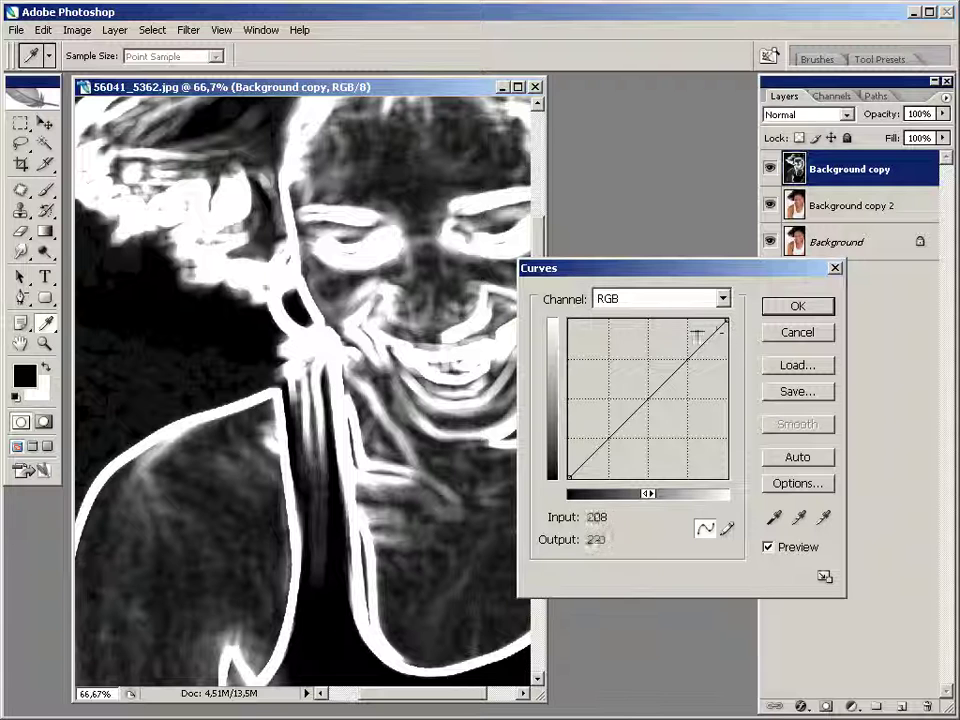
left_click_drag(607, 443, 615, 477)
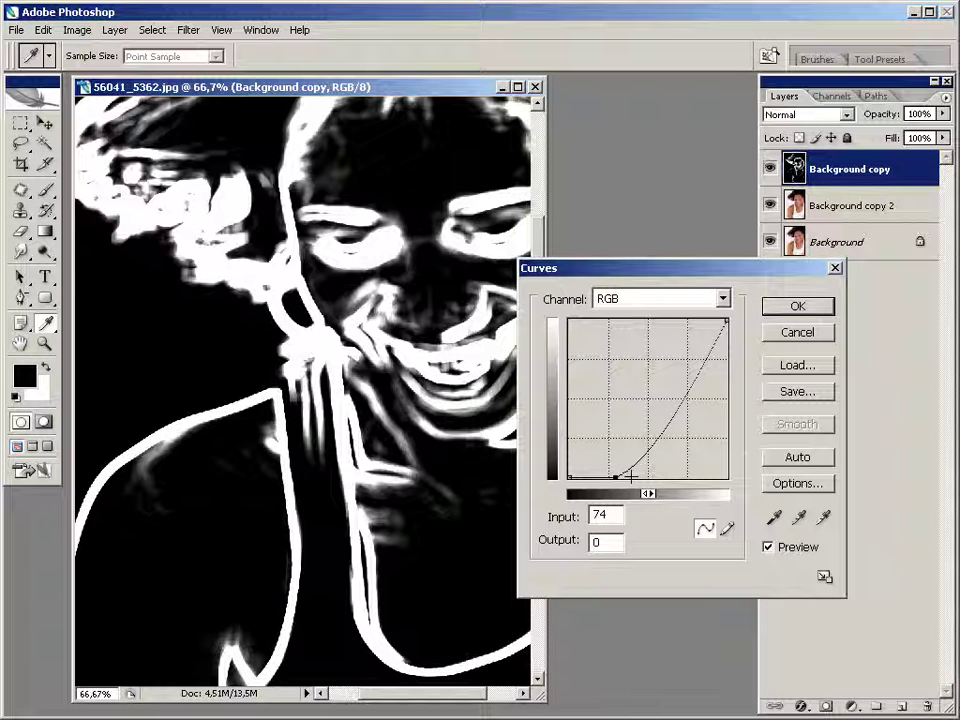
left_click_drag(615, 477, 649, 459)
left_click_drag(682, 404, 672, 385)
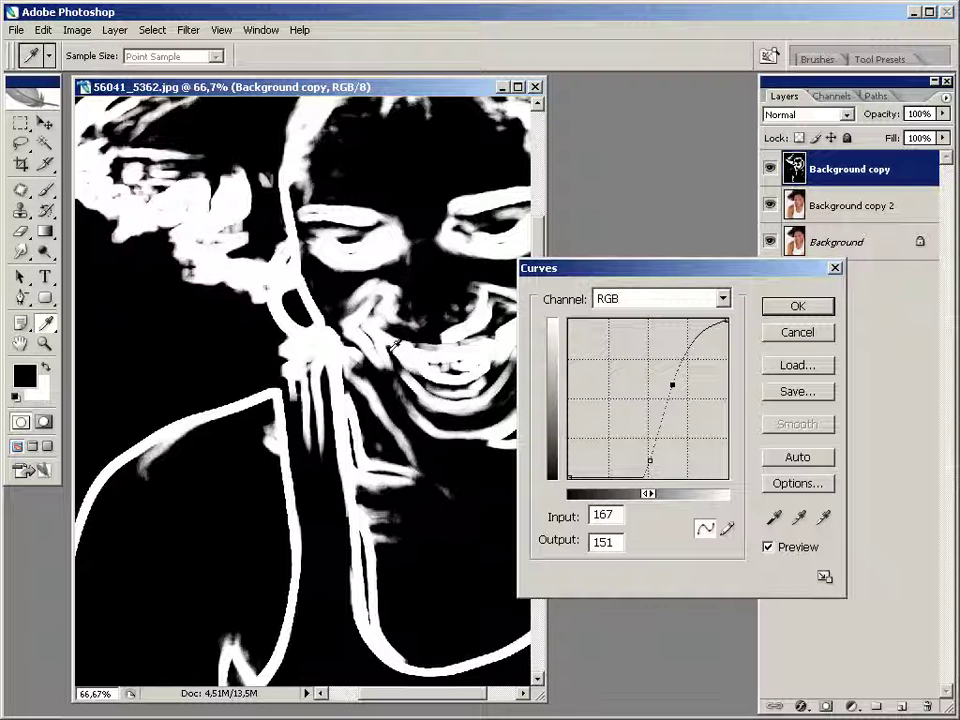
left_click(797, 306)
key("b")
Copy the entire image of the black-and-white edge layer and hide that layer
key("ctrl+minus")
key("ctrl+minus")
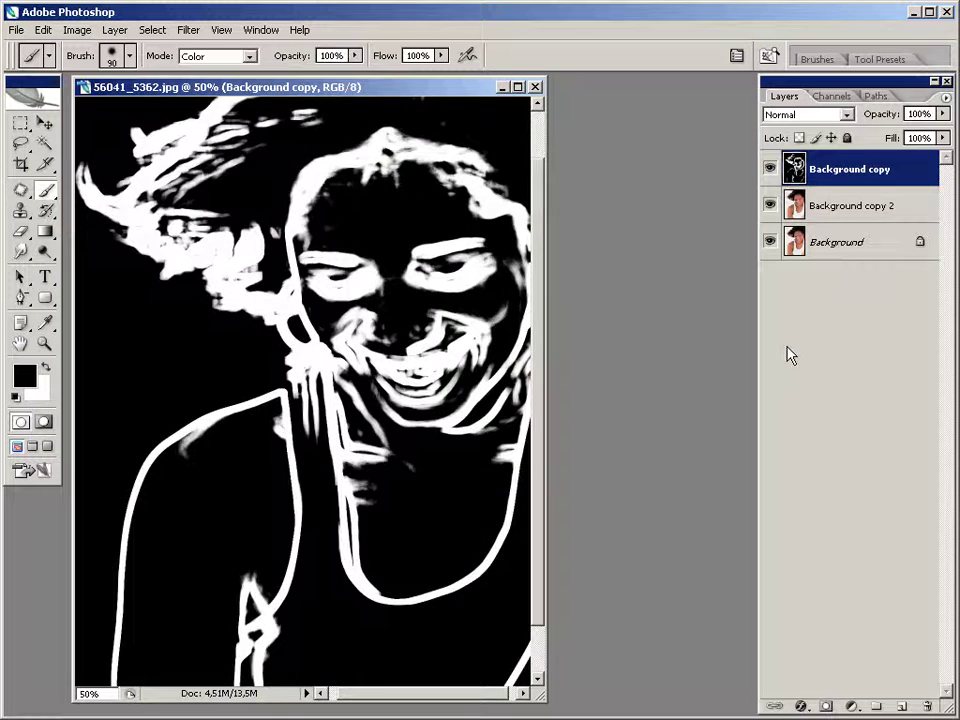
left_click(794, 172, "ctrl")
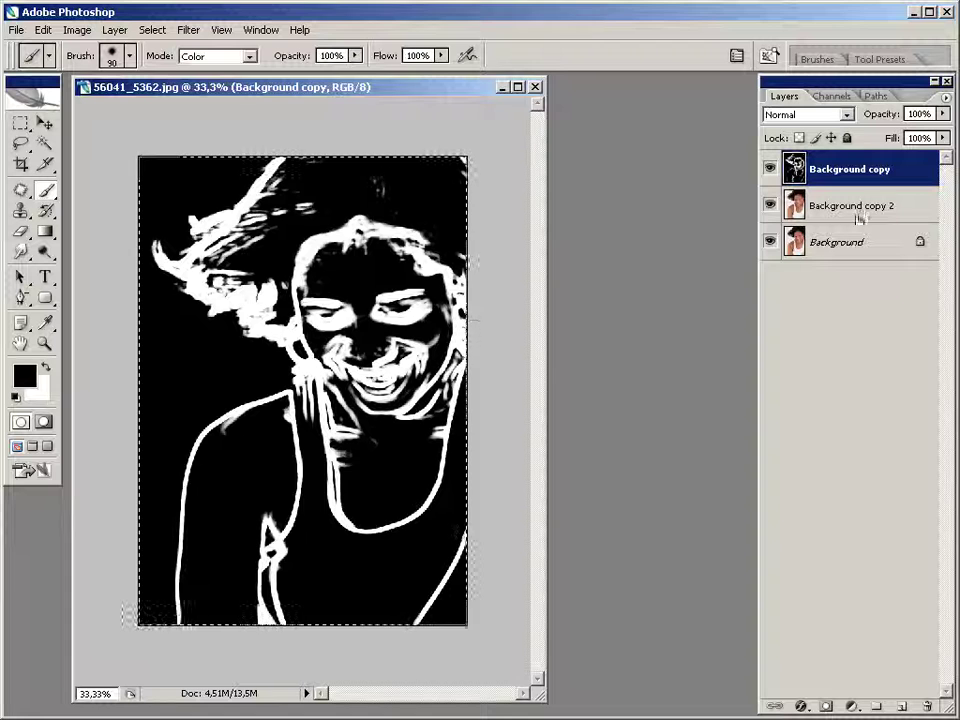
left_click(770, 169)
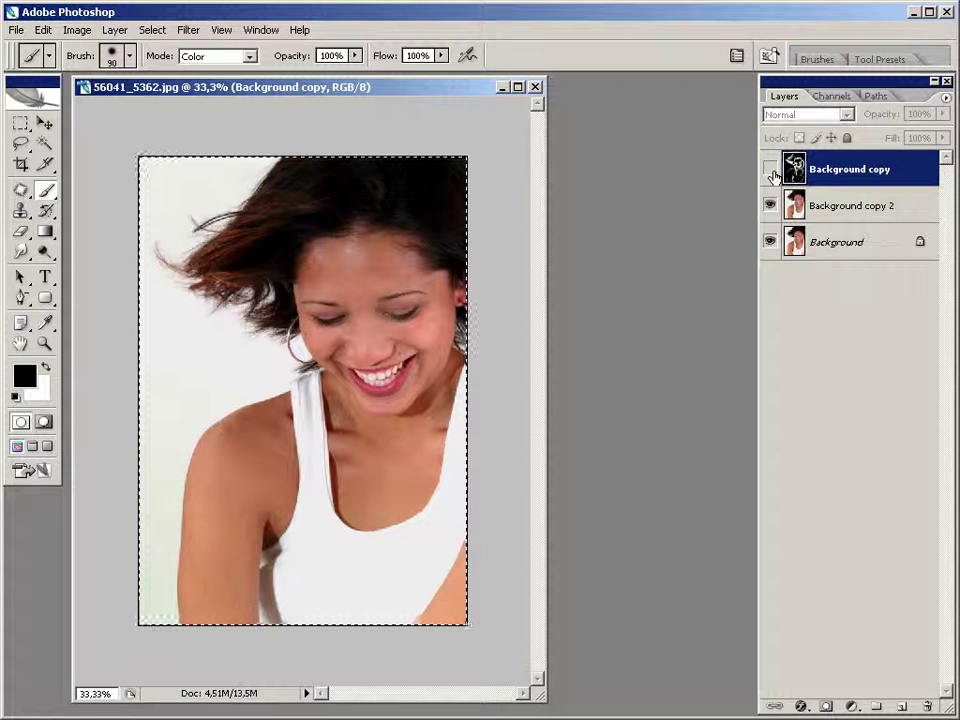
Add a layer mask to Background copy 2, paste the copied edge image into it, and reselect the layer's image
left_click(859, 208)
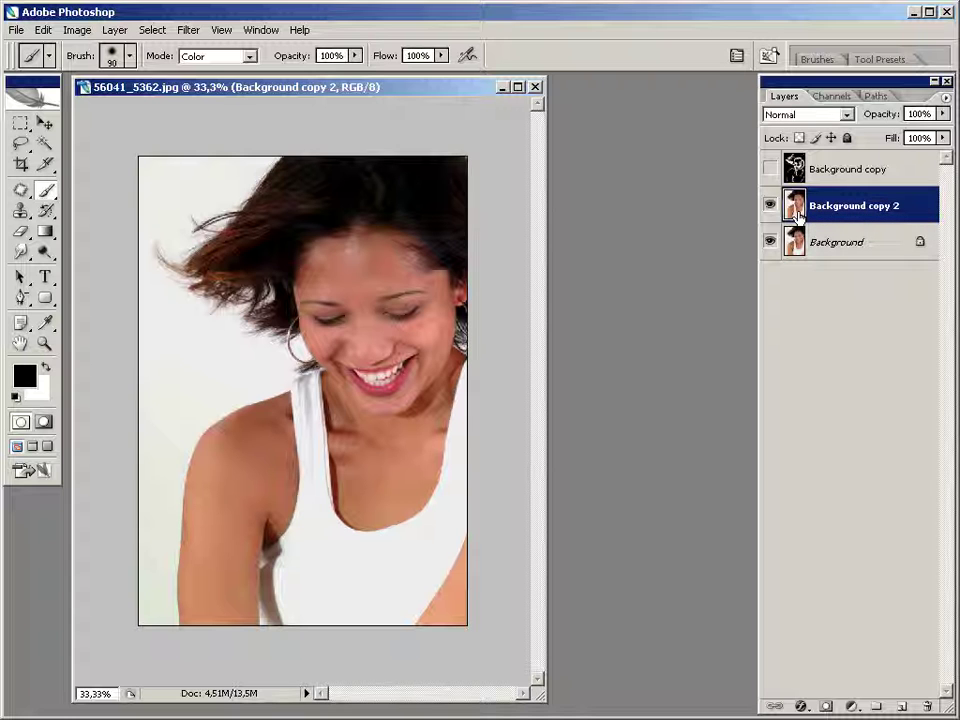
left_click(825, 707)
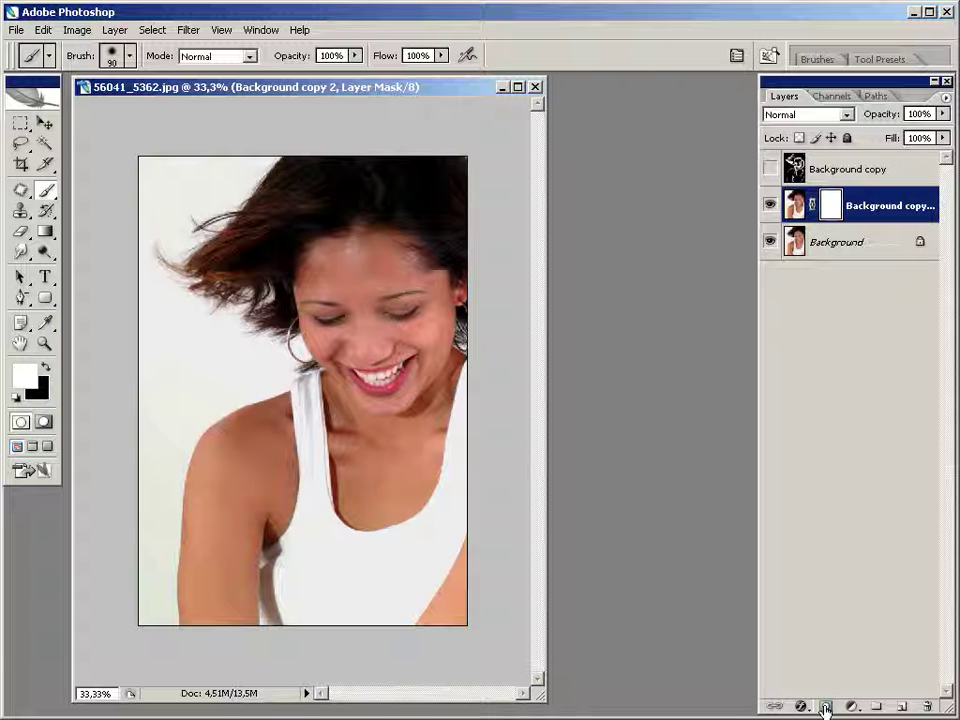
left_click(833, 207, "alt")
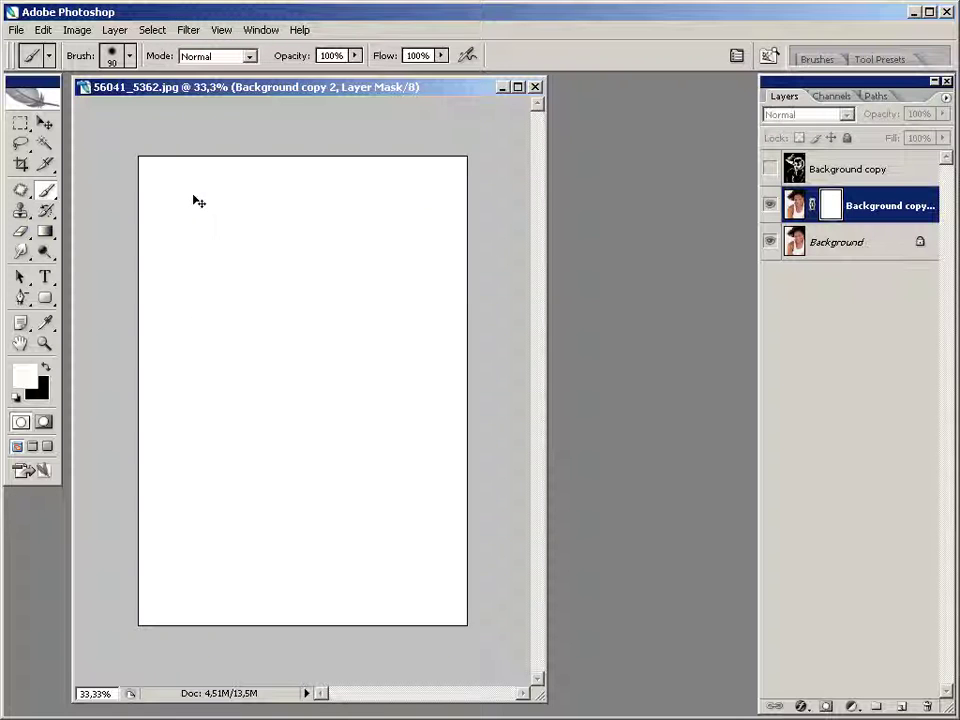
left_click(43, 29)
left_click(93, 176)
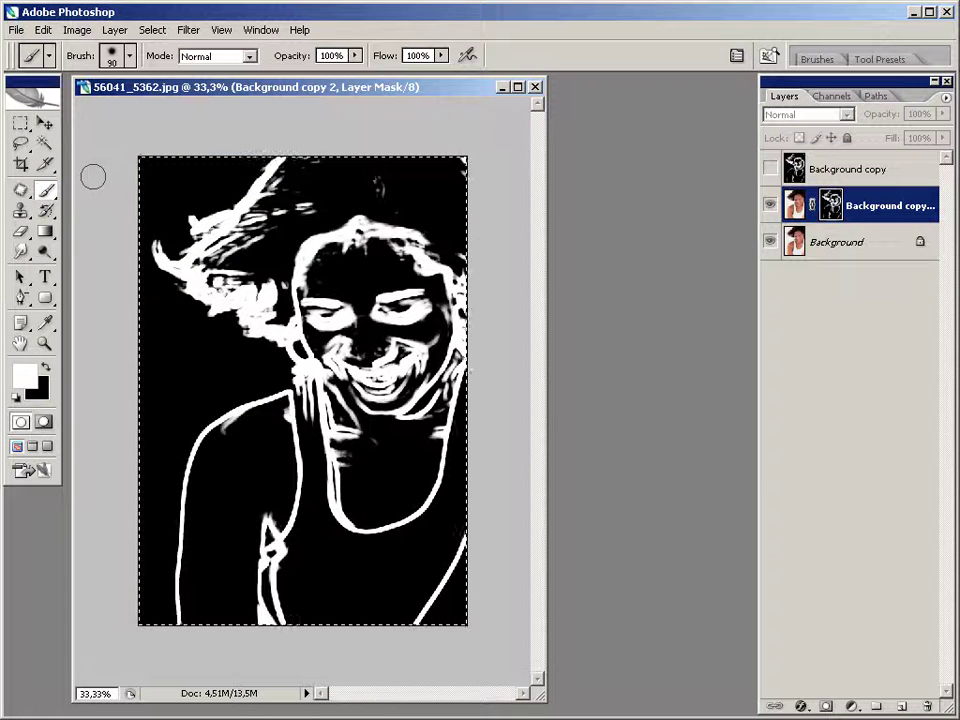
left_click(793, 205)
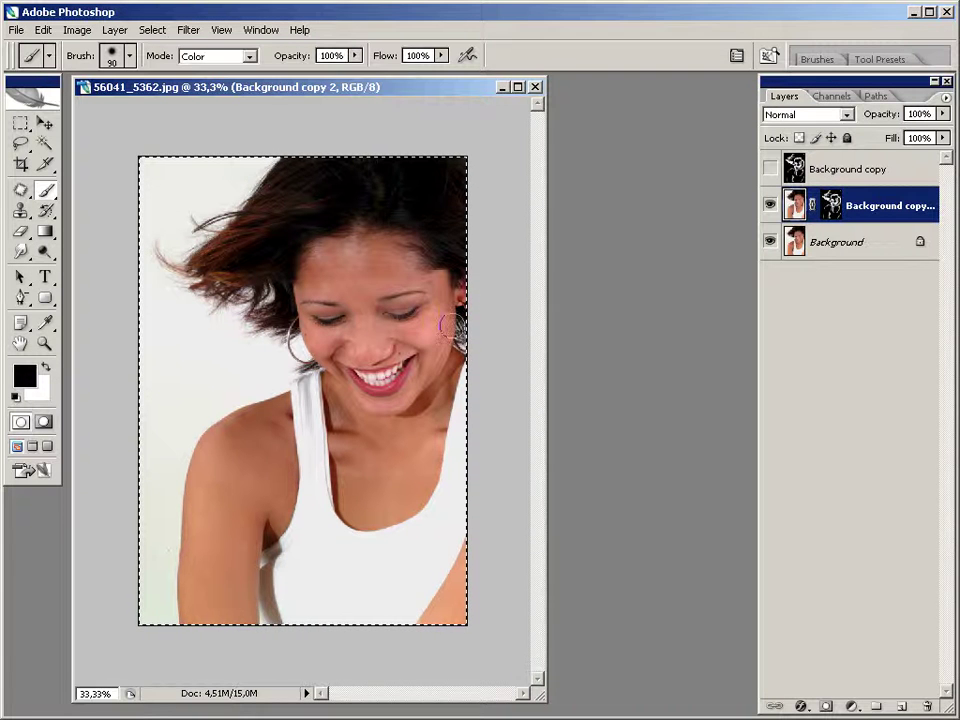
Clear the selection and duplicate the Background layer beneath the masked layer, leaving only the copy visible and the original hidden
key("ctrl+d")
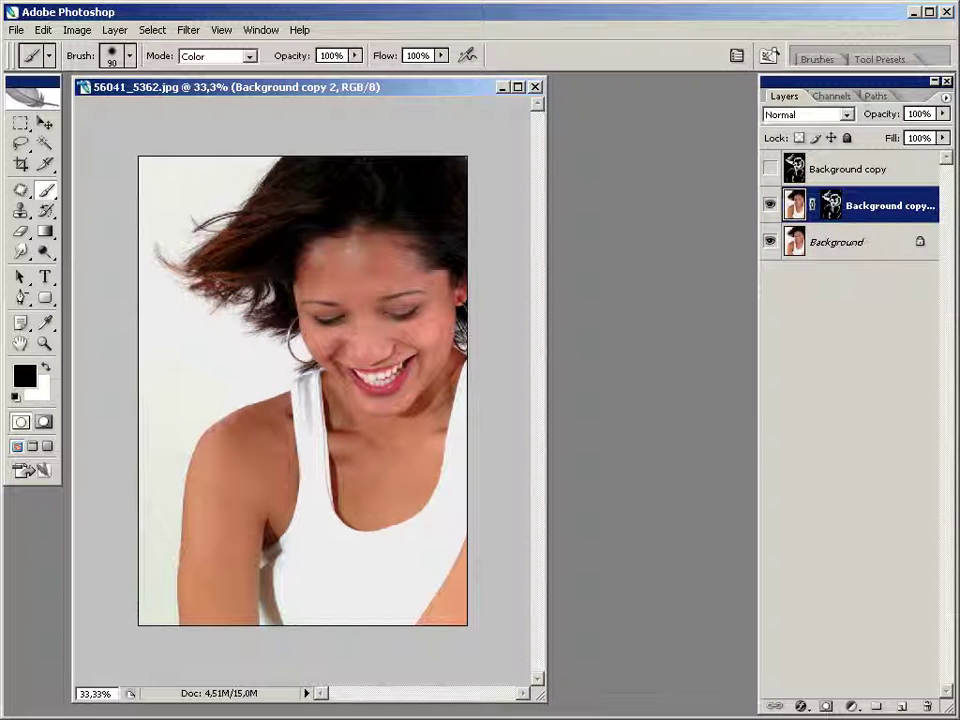
left_click(769, 241)
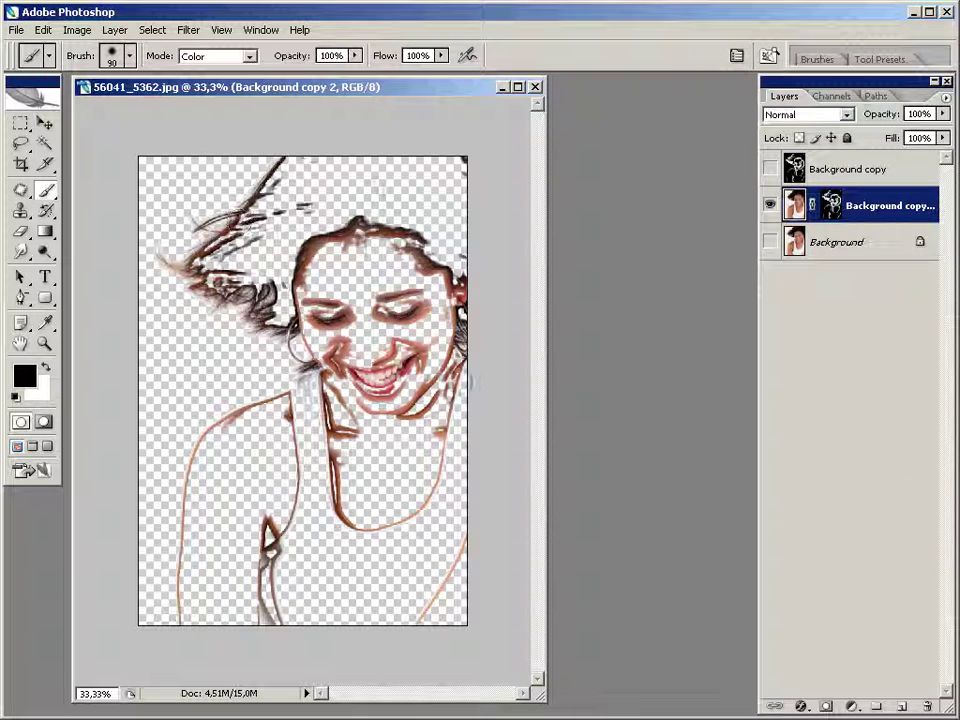
left_click_drag(800, 242, 897, 708)
left_click_drag(811, 275, 818, 299)
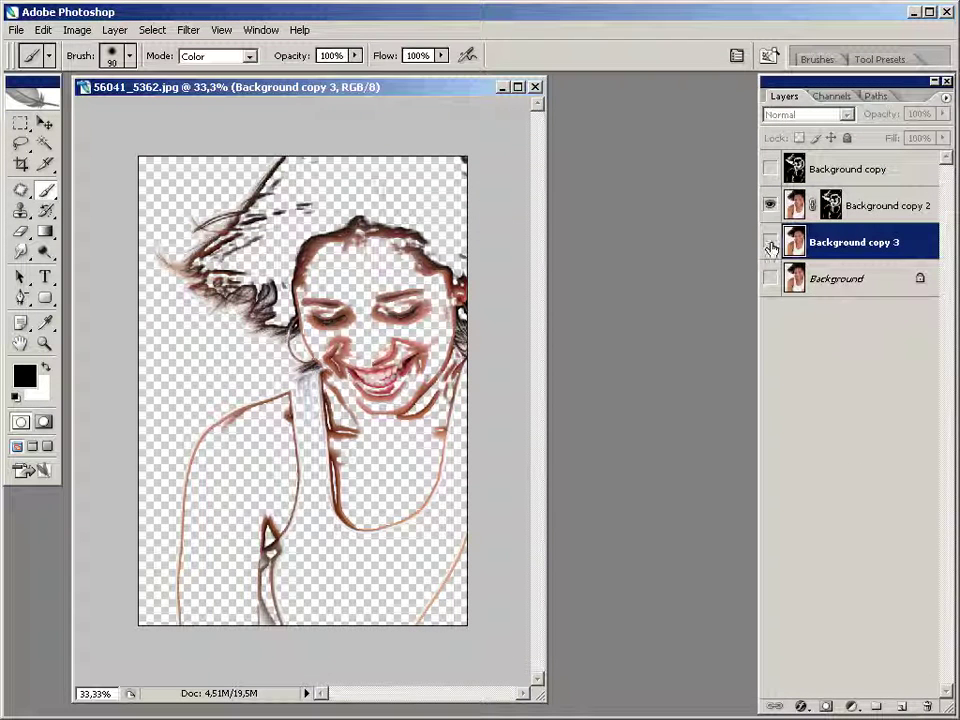
left_click(770, 250)
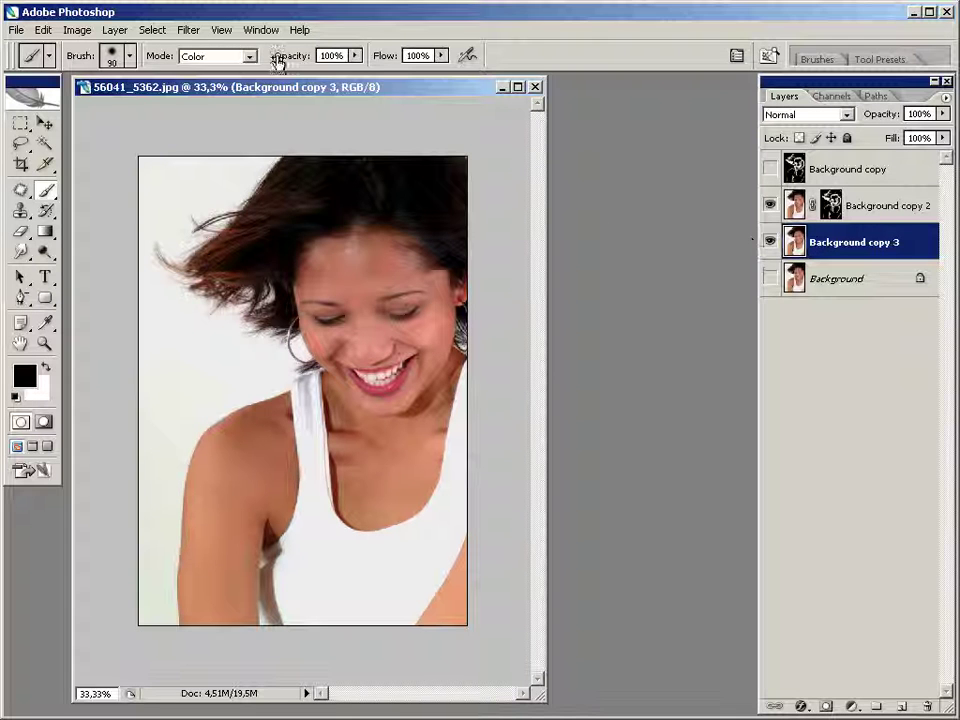
Apply Surface Blur to Background copy 3 with a radius of 14 pixels and a threshold of 73 levels
left_click(190, 31)
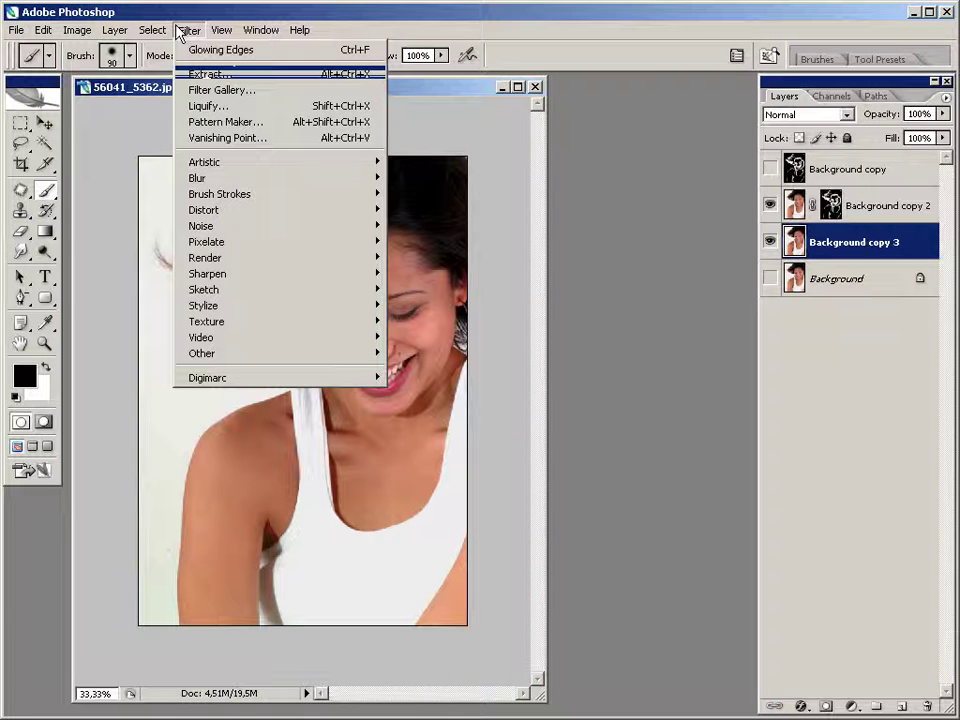
mouse_move(329, 232)
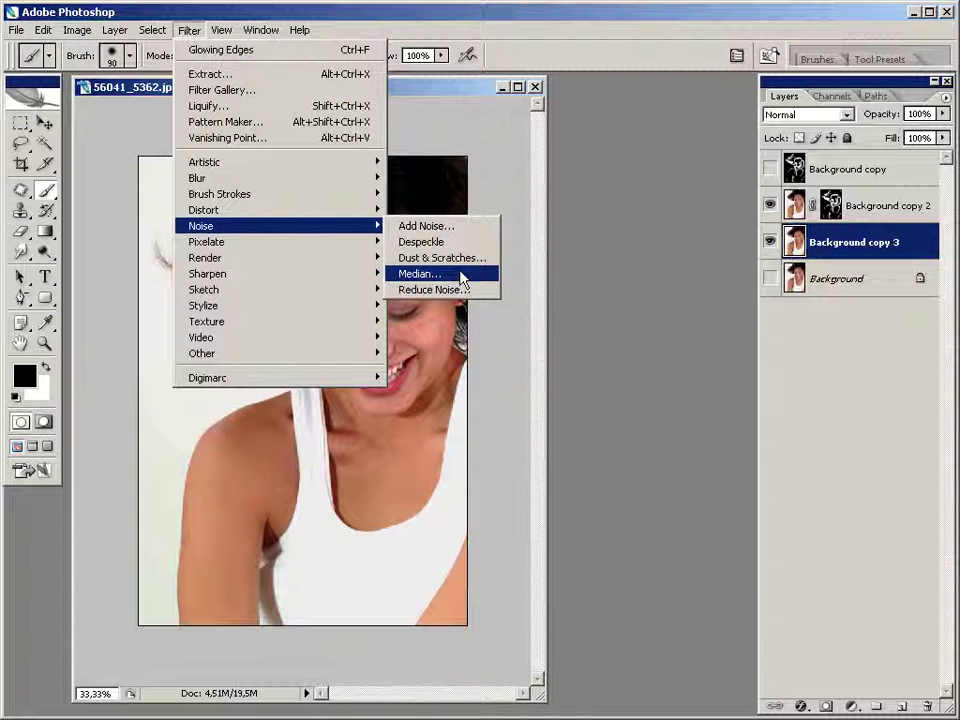
mouse_move(328, 182)
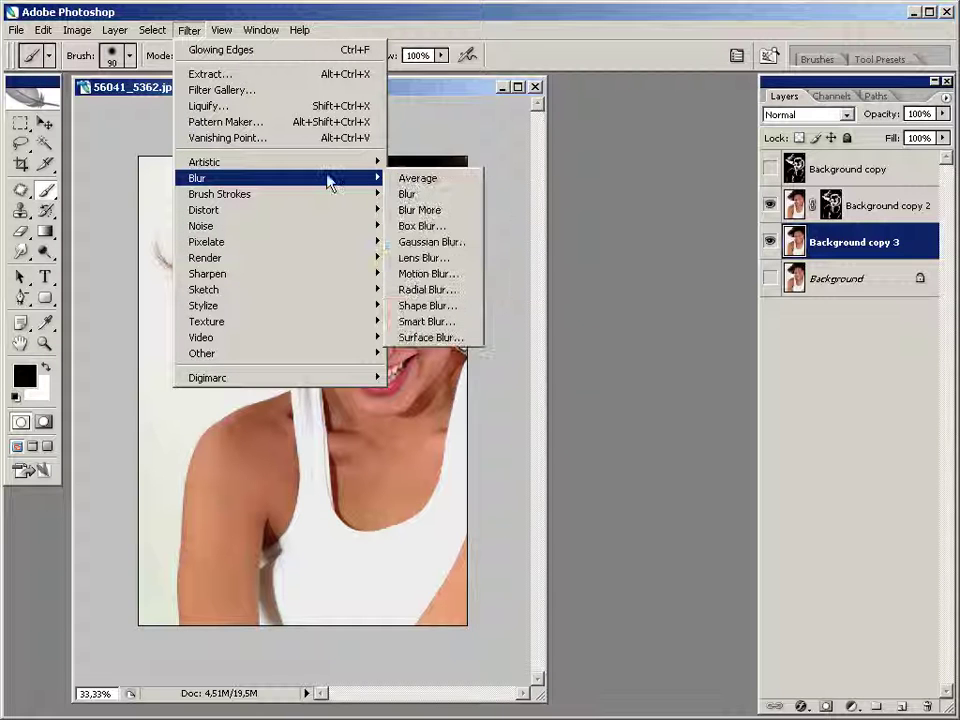
left_click(455, 339)
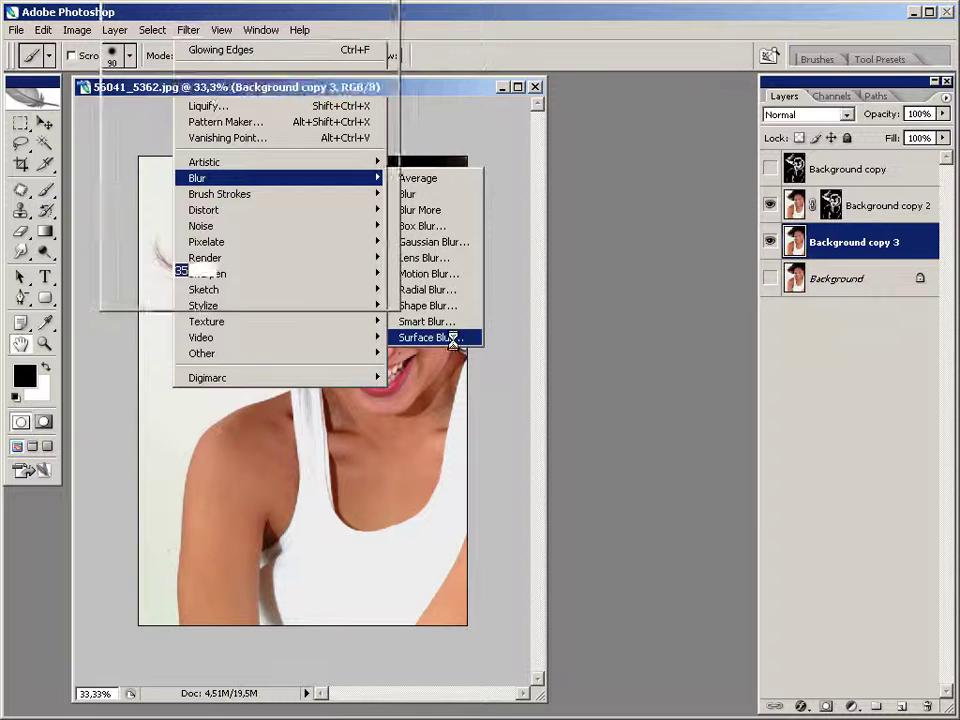
left_click_drag(257, 104, 307, 86)
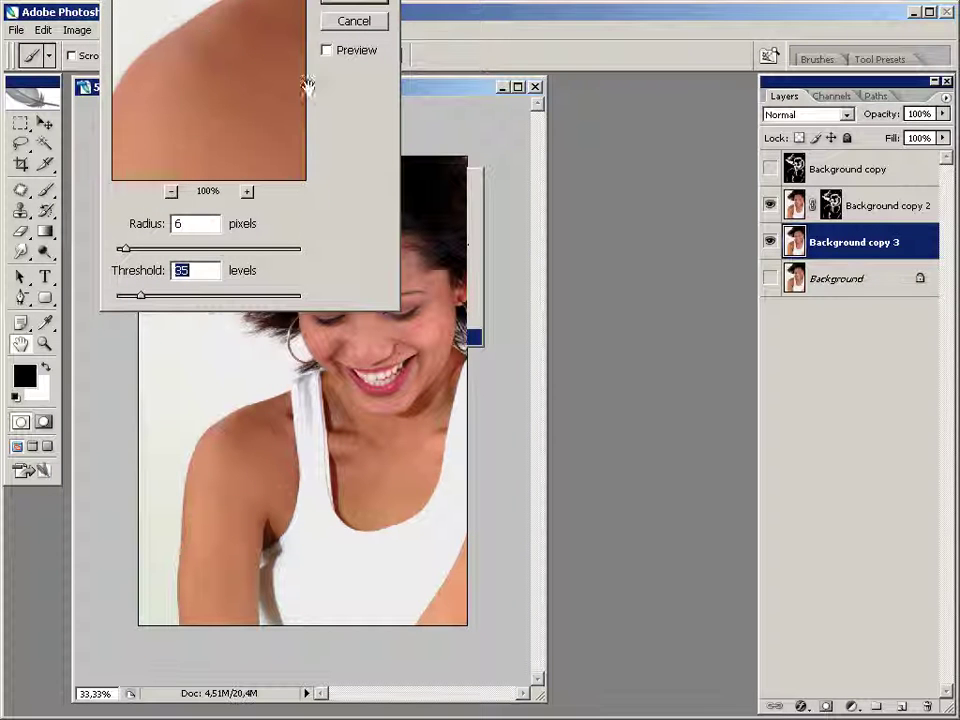
left_click_drag(132, 300, 170, 295)
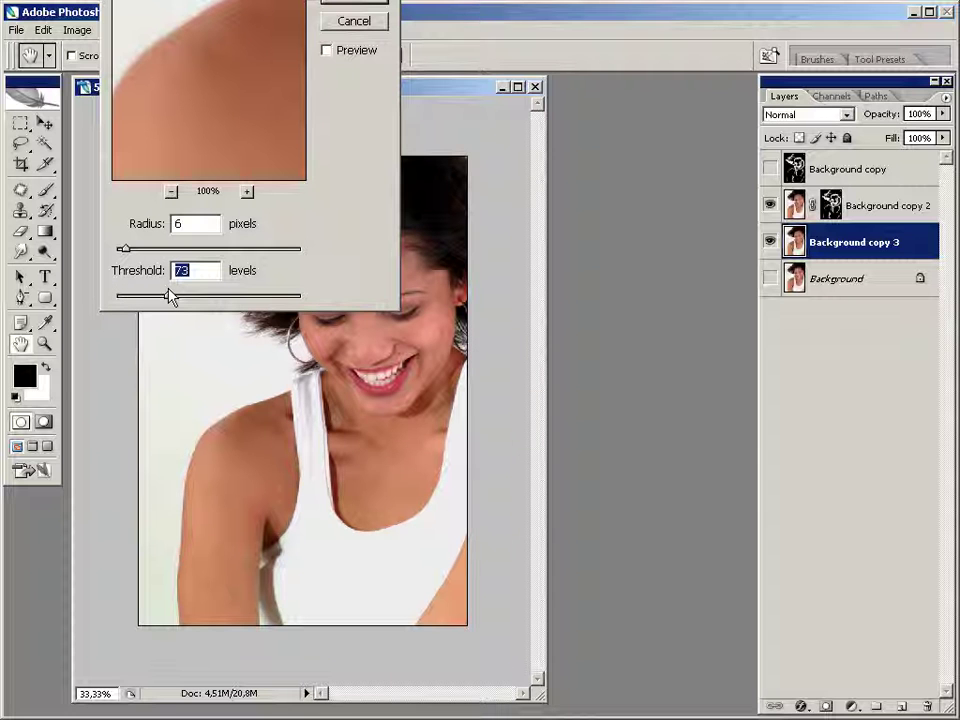
left_click_drag(127, 252, 124, 250)
left_click_drag(168, 296, 158, 296)
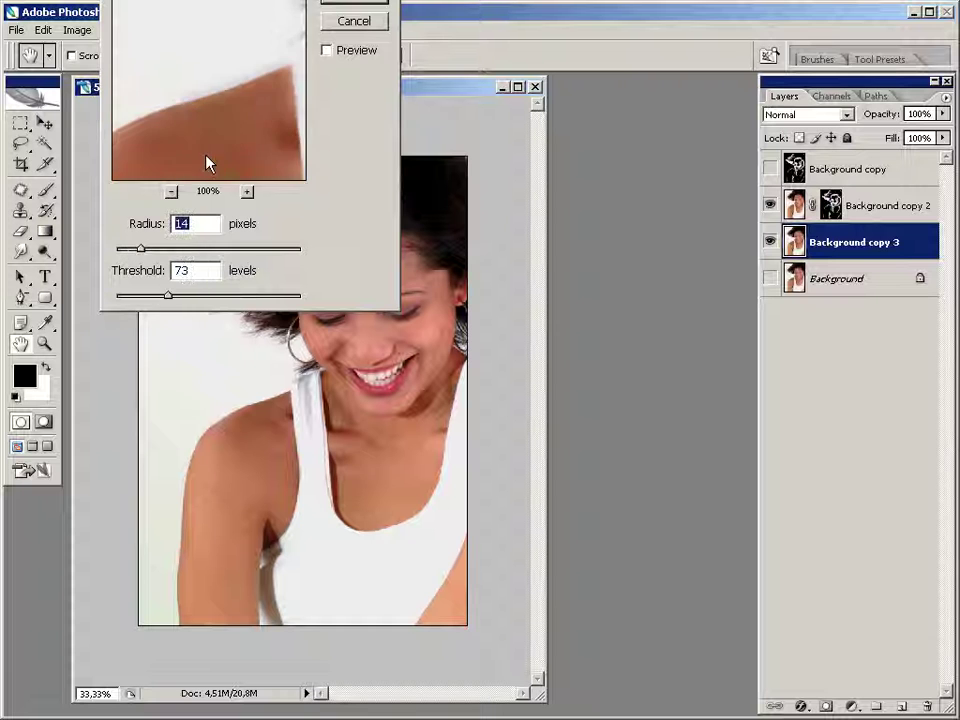
left_click_drag(208, 161, 316, 145)
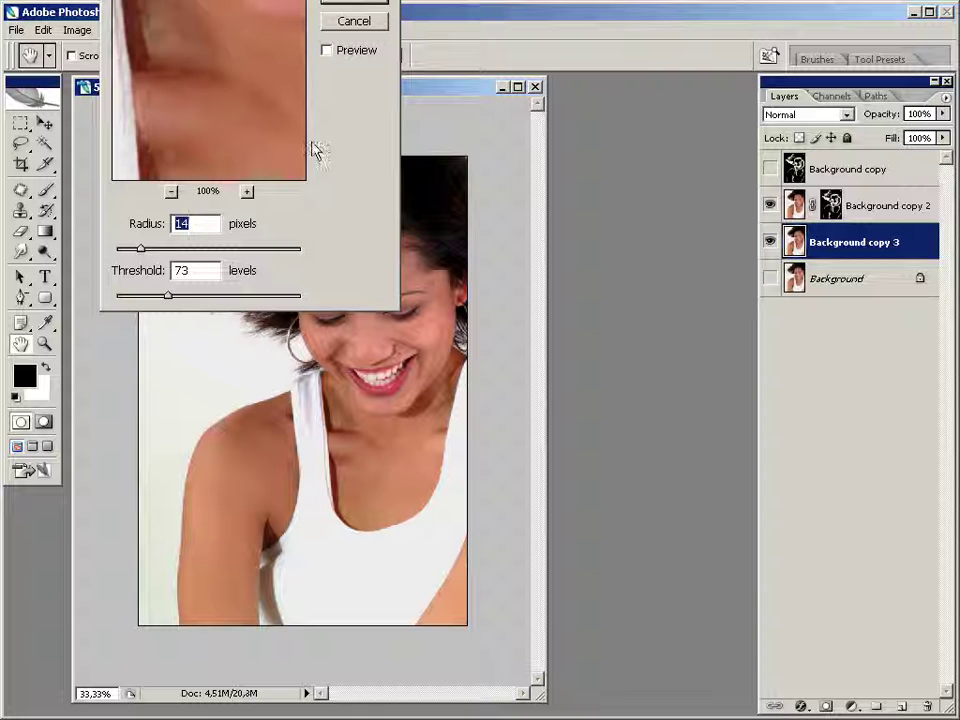
left_click_drag(193, 190, 295, 142)
left_click(171, 191)
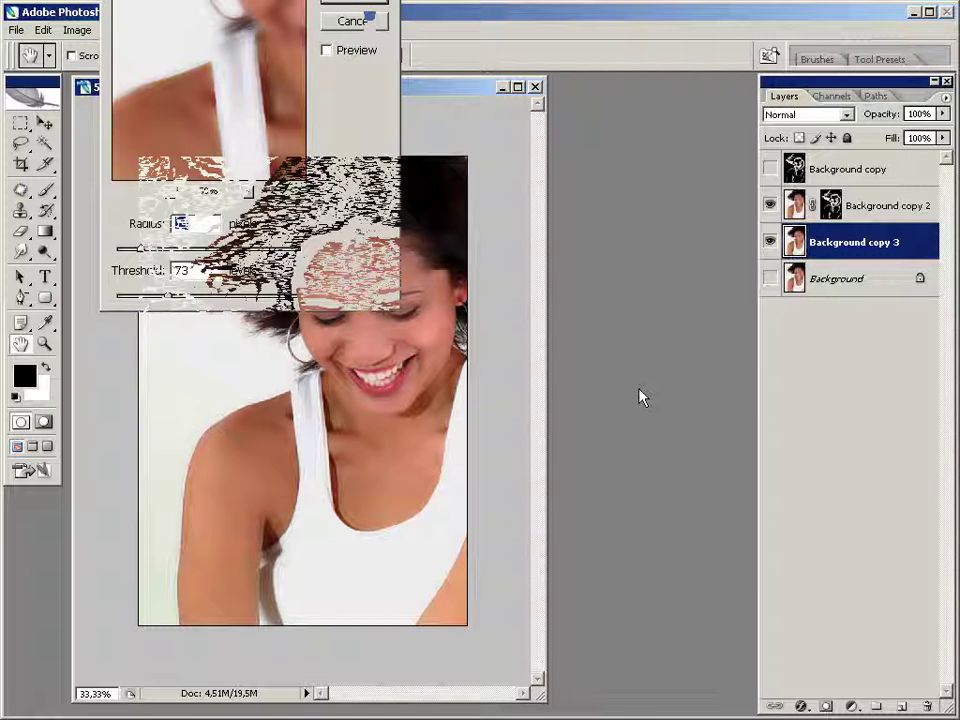
Apply Surface Blur to Background copy 3 again with a radius of 15 pixels and a threshold of 19 levels
key("ctrl+plus")
key("b")
key("ctrl+plus")
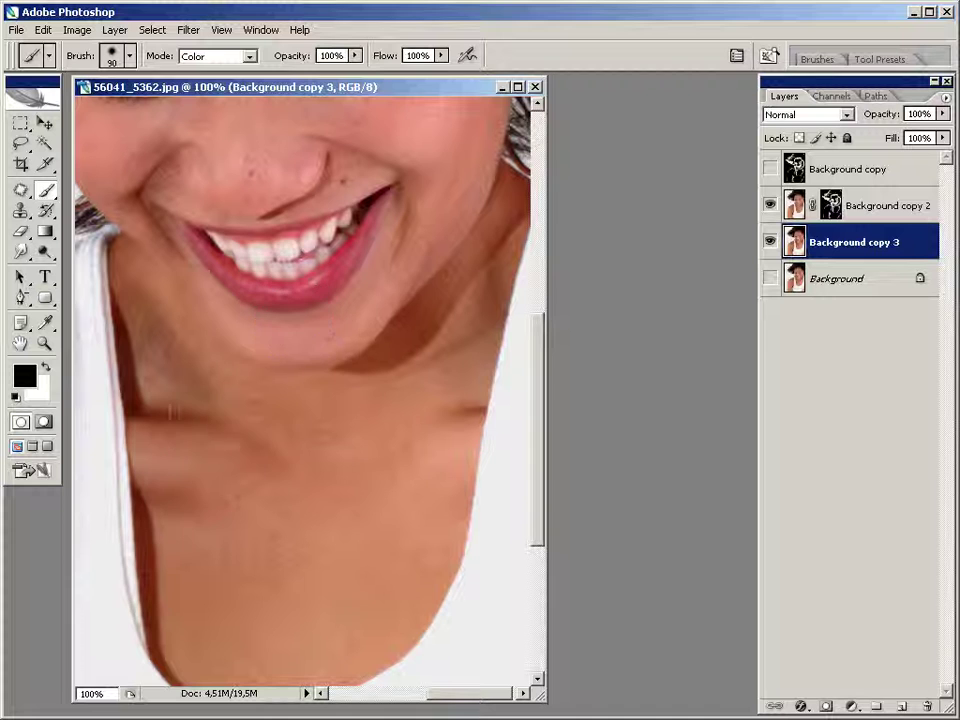
scroll(296, 321, "left", 5)
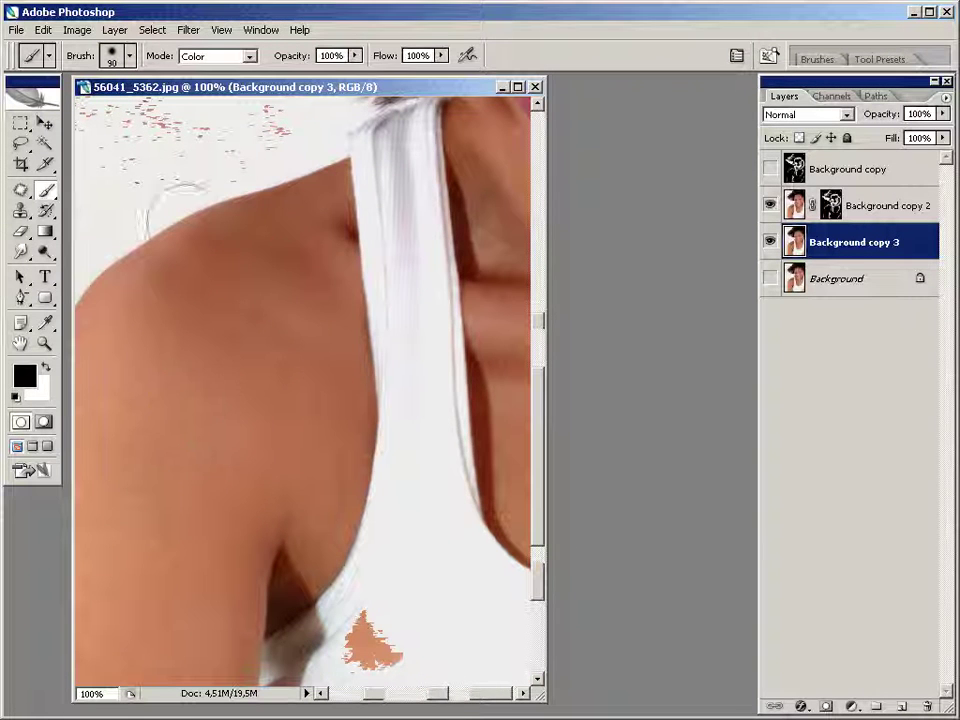
left_click(189, 29)
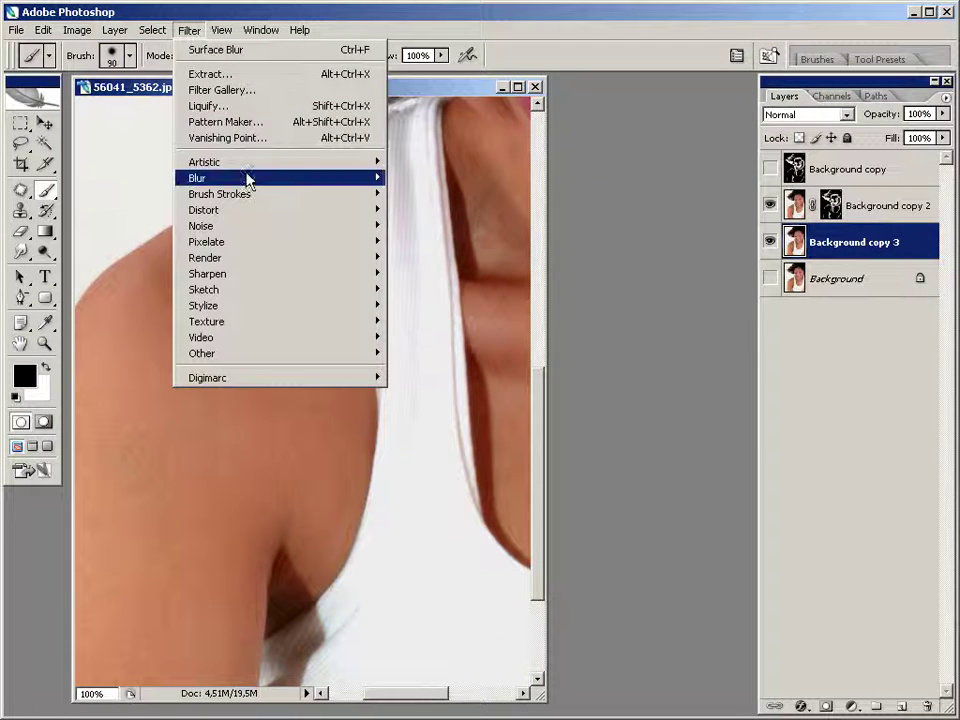
mouse_move(246, 182)
left_click(443, 340)
key("Return")
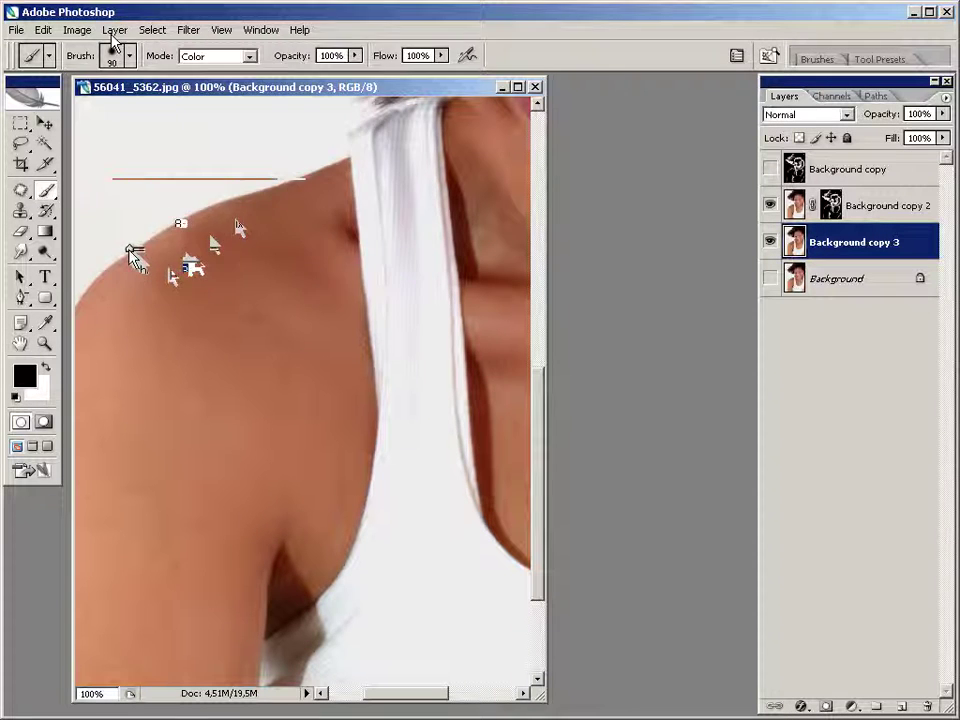
key("ctrl+alt+f")
mouse_move(136, 309)
left_mouse_down()
mouse_move(120, 300)
mouse_move(129, 304)
left_mouse_up()
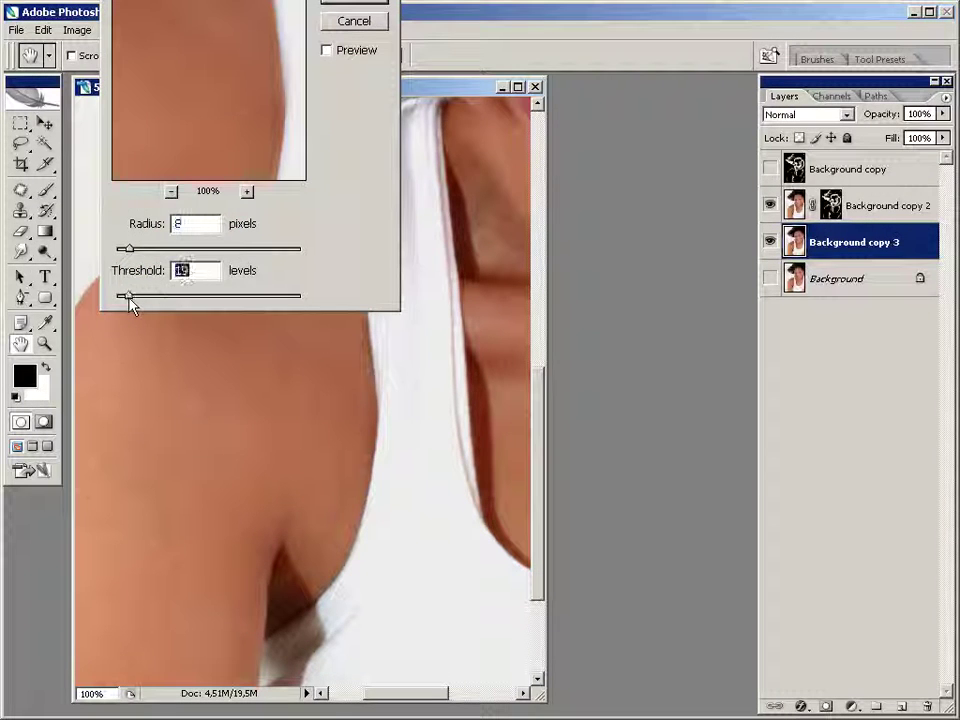
left_click_drag(280, 150, 120, 186)
left_click_drag(134, 250, 142, 250)
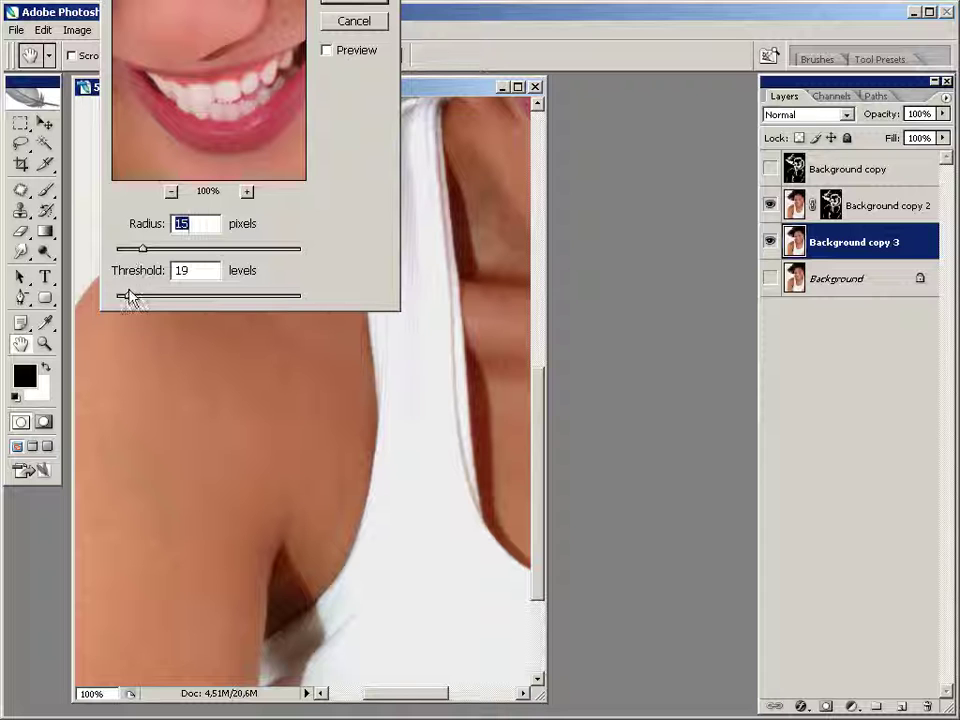
left_click(372, 19, "alt")
key("Return")
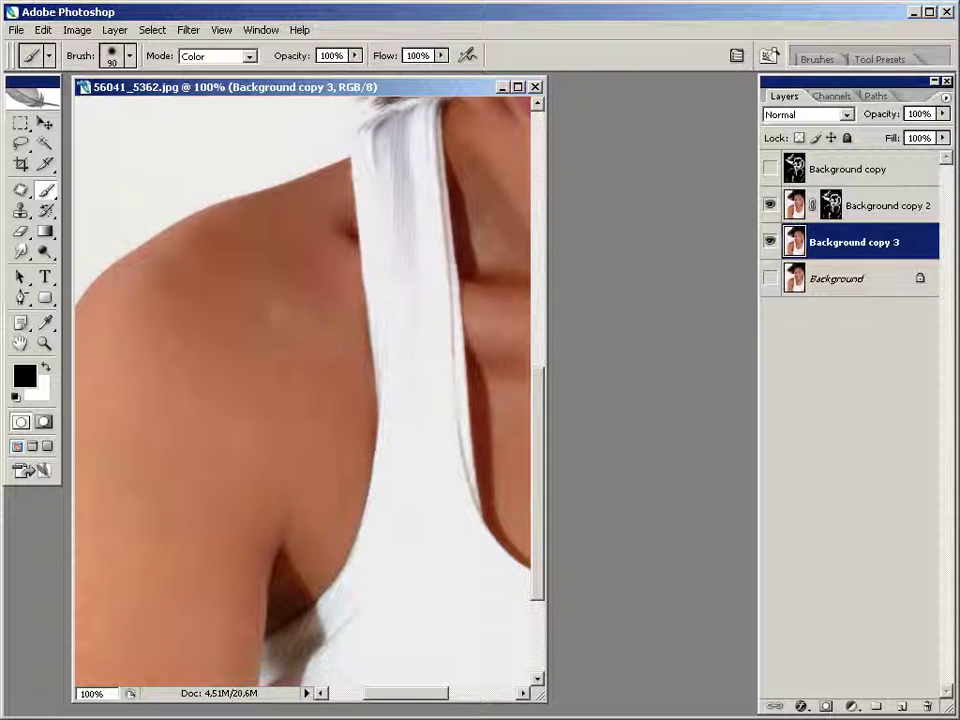
Select the layer mask of Background copy 2 and display it on its own over the face area
left_click_drag(359, 367, 294, 469)
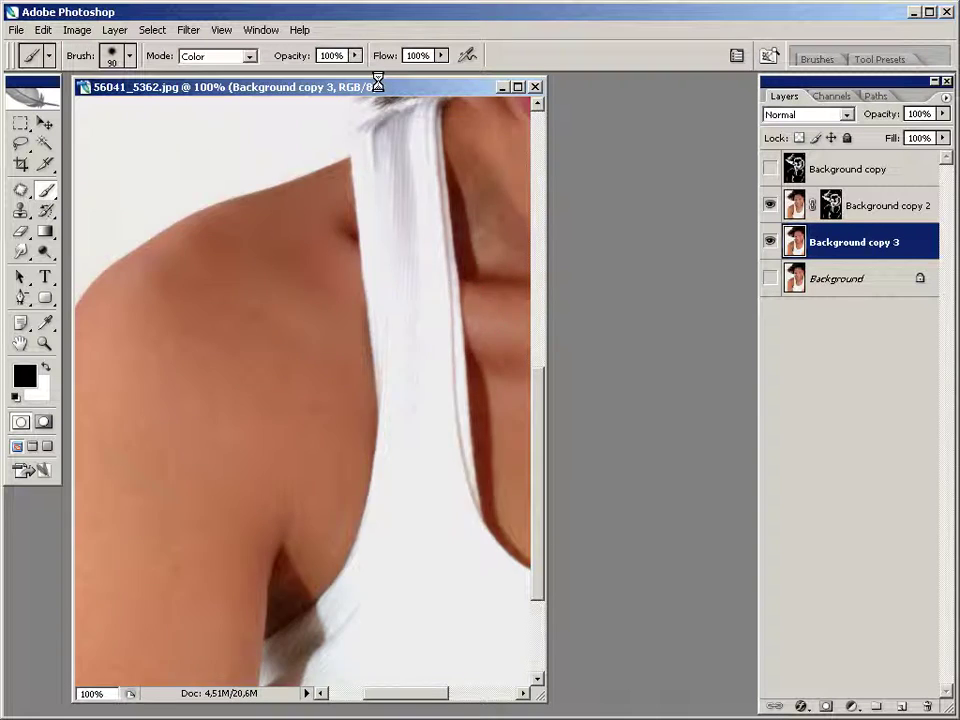
left_click_drag(289, 398, 261, 480)
left_click_drag(344, 413, 413, 322)
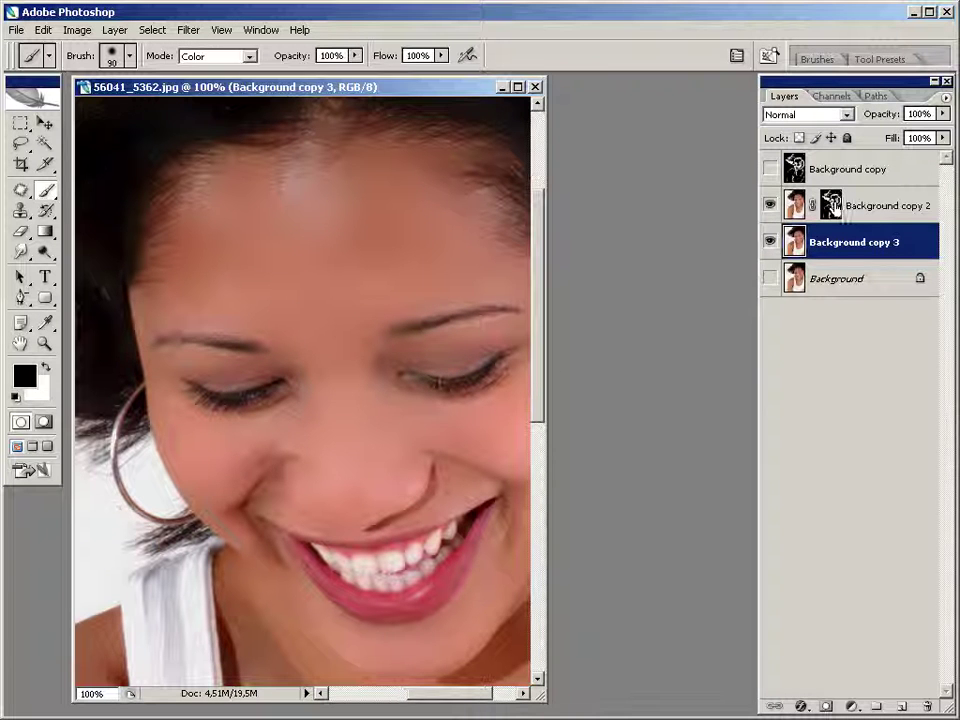
left_click(830, 205)
left_click(829, 209, "alt")
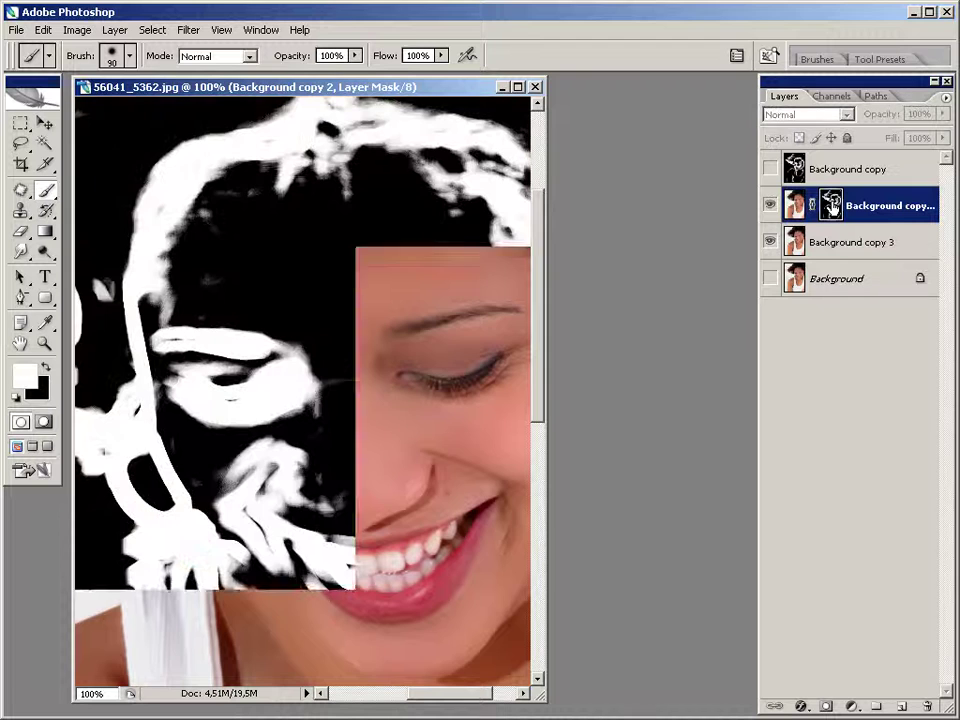
Smooth the displayed edge mask by applying the Median noise filter with a raised radius
left_click(188, 31)
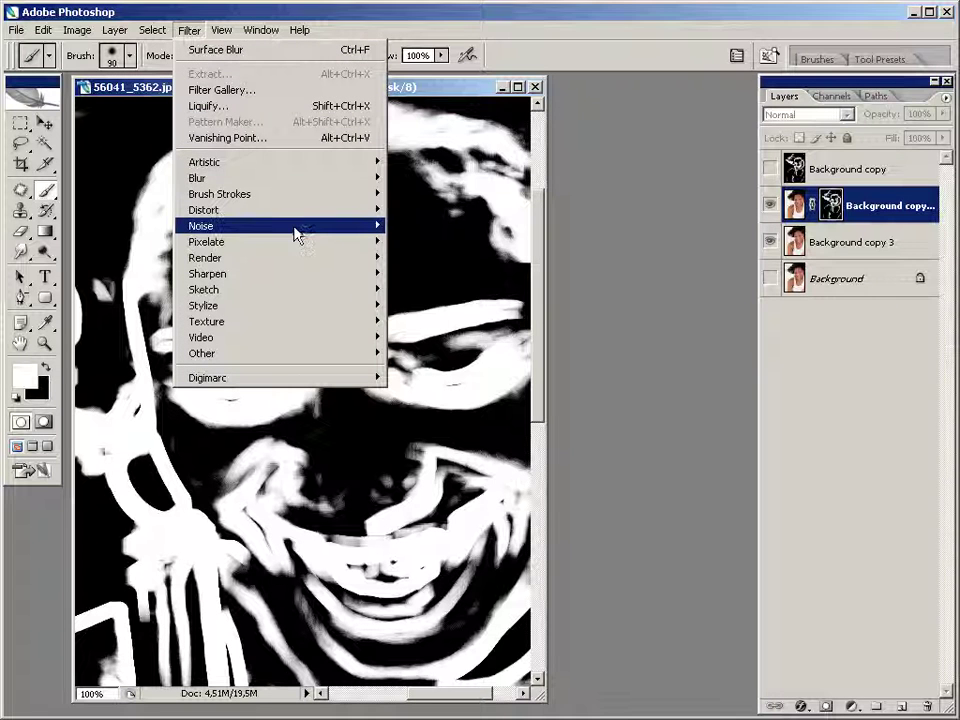
mouse_move(296, 232)
left_click(480, 273)
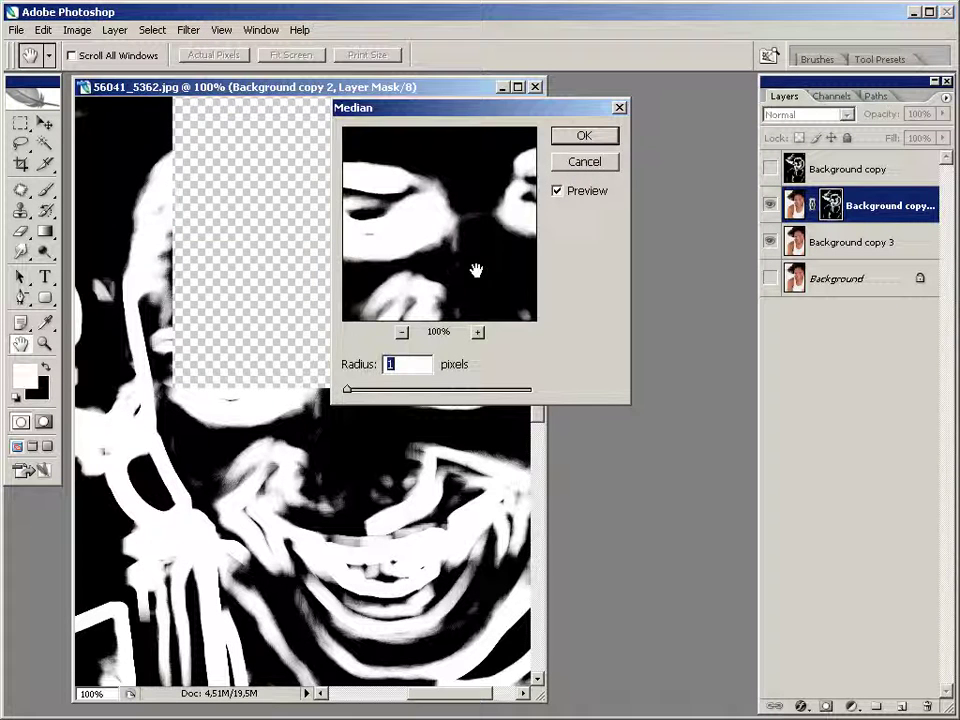
left_click_drag(347, 390, 365, 395)
left_click(591, 143)
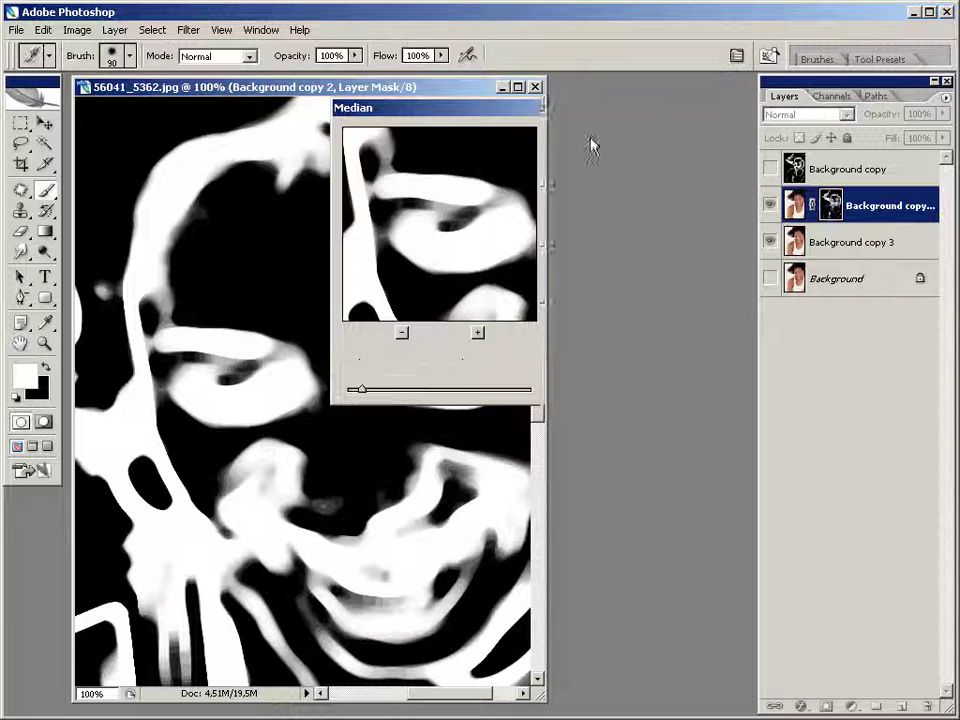
Soften the edge mask with a Gaussian Blur of 3 pixels and return to the image of Background copy 2
left_click(114, 30)
mouse_move(188, 30)
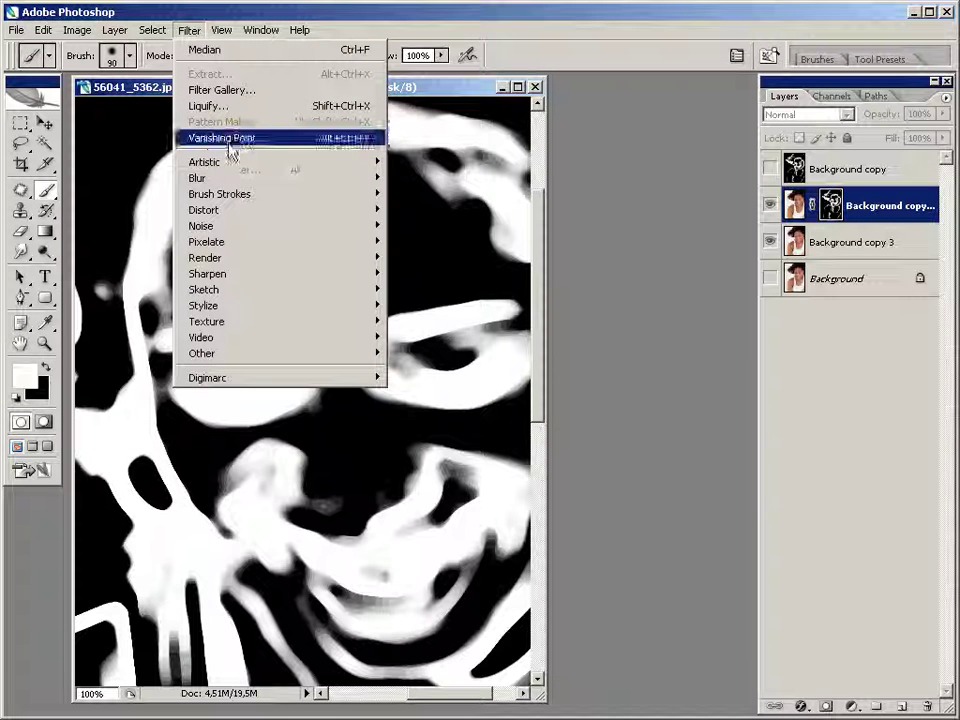
mouse_move(240, 180)
left_click(440, 243)
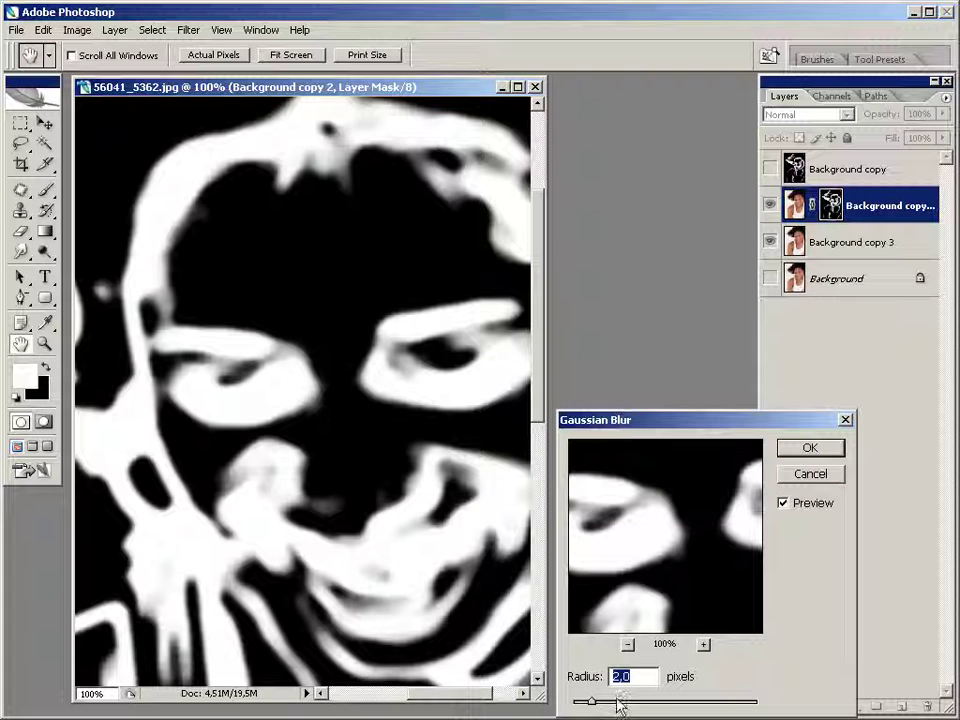
type("3")
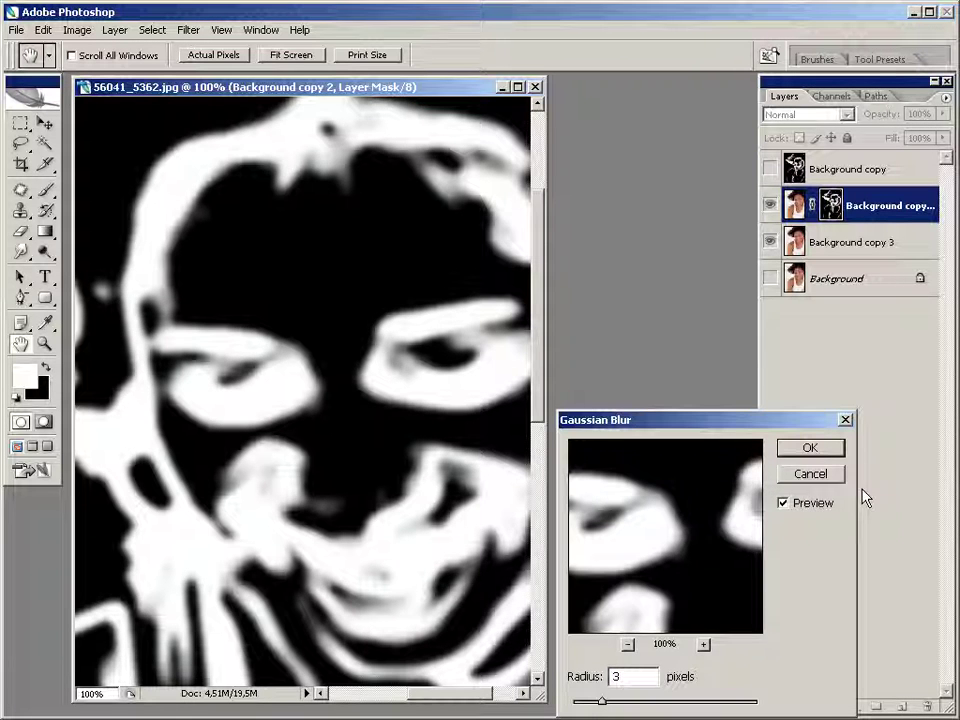
left_click(812, 452)
key("b")
key("ctrl+alt+f")
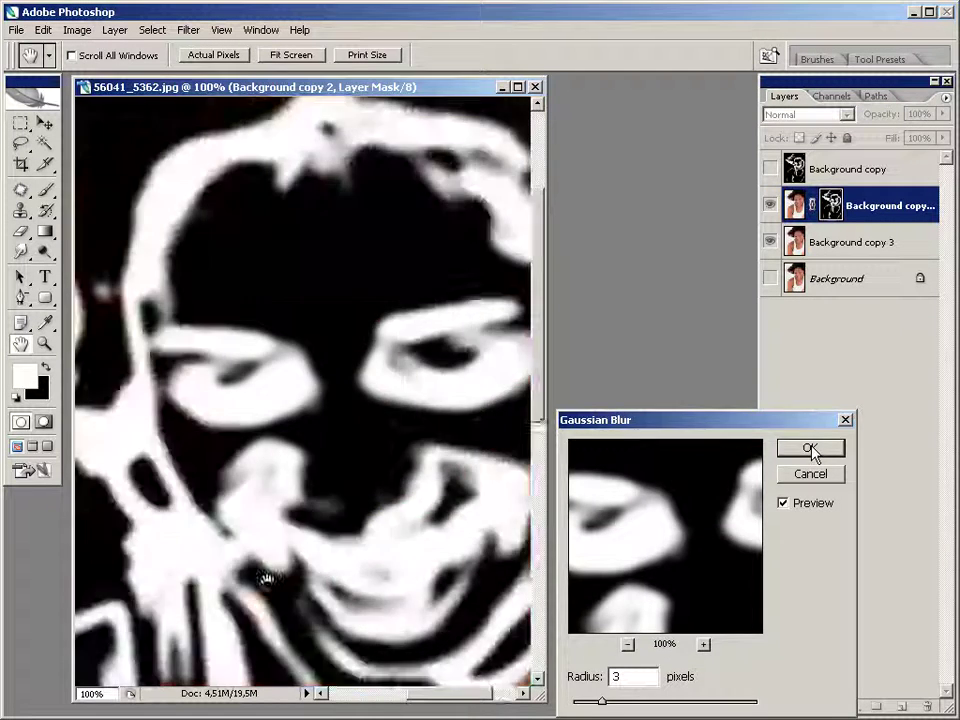
left_click(812, 452)
key("b")
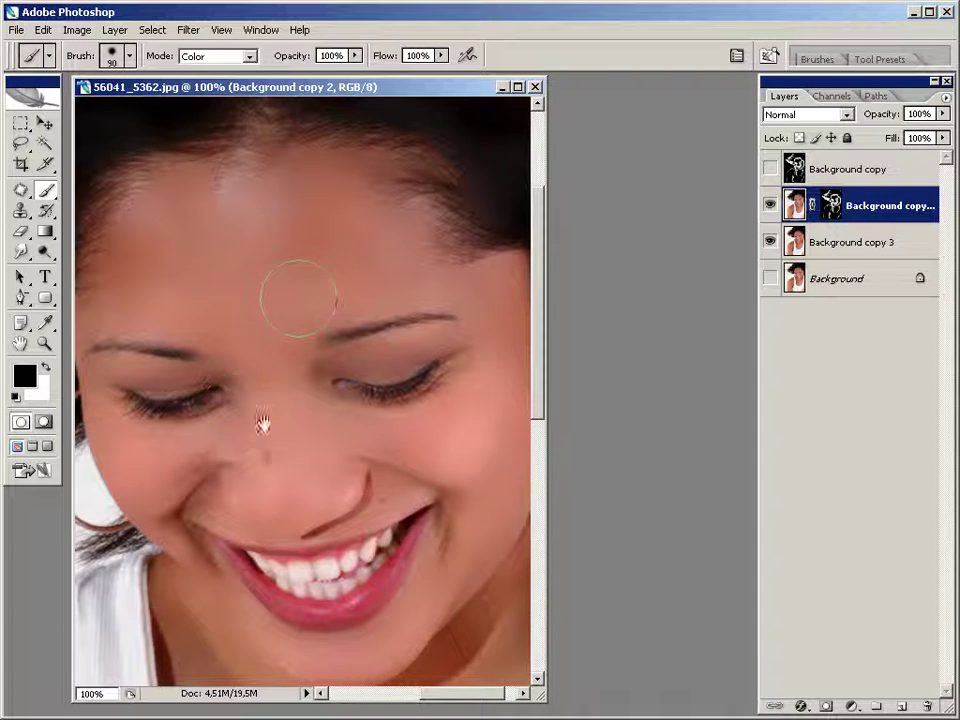
Paint white on the layer mask of Background copy 2 across the hair to bring back its sharp strands
mouse_move(261, 422)
left_mouse_down()
mouse_move(453, 543)
mouse_move(349, 351)
mouse_move(373, 350)
left_mouse_up()
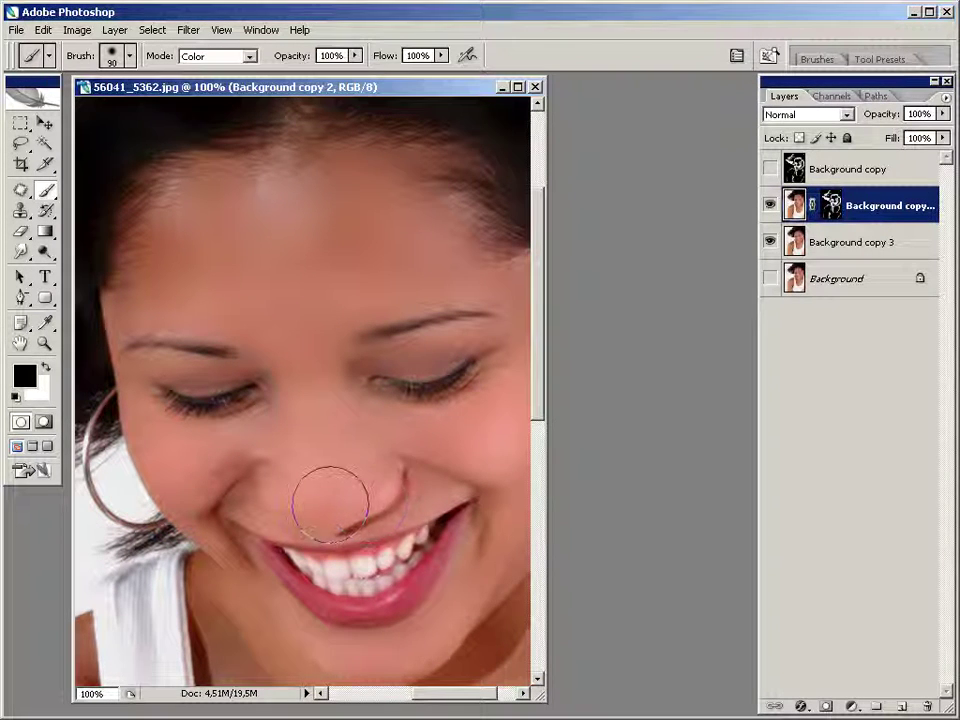
mouse_move(220, 288)
left_mouse_down()
mouse_move(200, 265)
mouse_move(429, 422)
mouse_move(216, 497)
mouse_move(300, 444)
mouse_move(480, 634)
left_mouse_up()
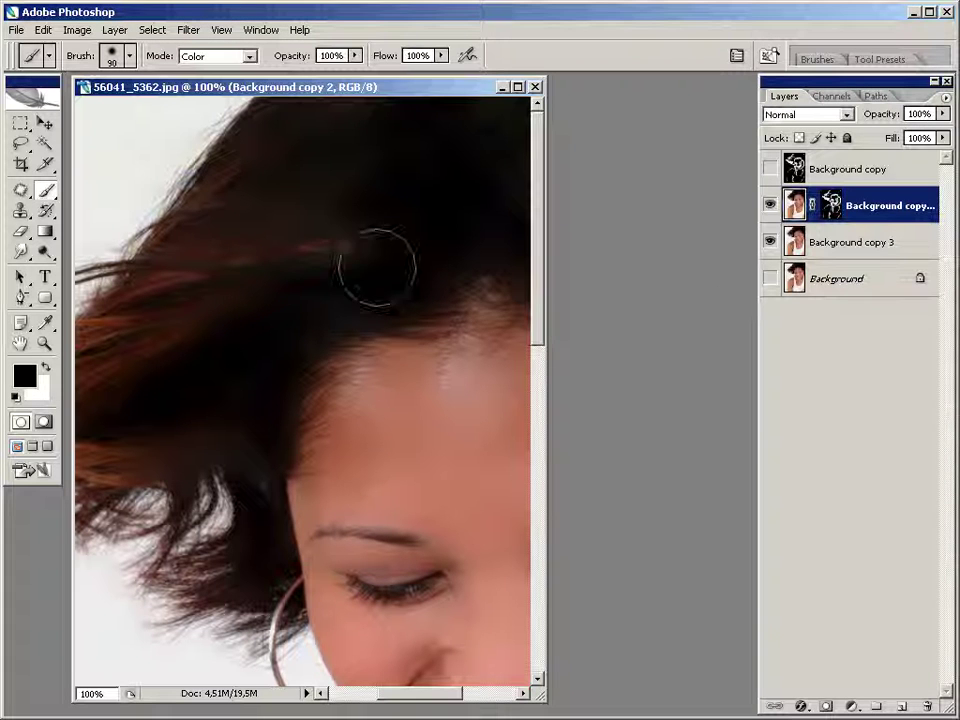
left_click(830, 210)
key("x")
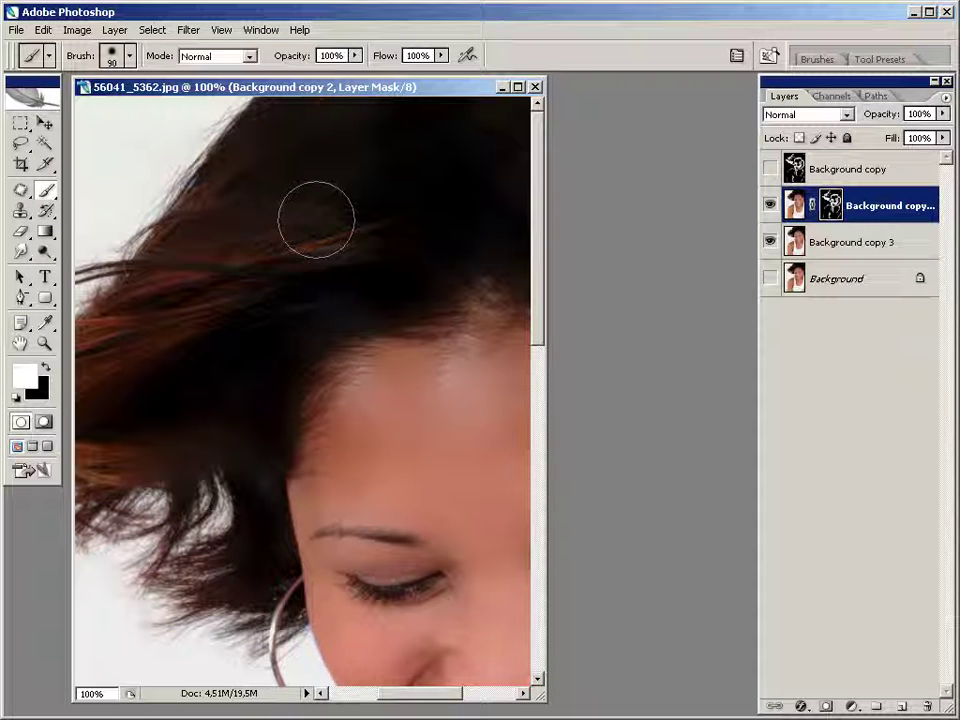
mouse_move(383, 457)
left_mouse_down()
mouse_move(208, 457)
mouse_move(380, 457)
left_mouse_up()
mouse_move(311, 184)
left_mouse_down()
mouse_move(486, 219)
mouse_move(85, 238)
mouse_move(343, 110)
left_mouse_up()
left_click_drag(375, 294, 109, 233)
mouse_move(460, 277)
left_mouse_down()
mouse_move(465, 317)
mouse_move(486, 343)
mouse_move(523, 349)
left_mouse_up()
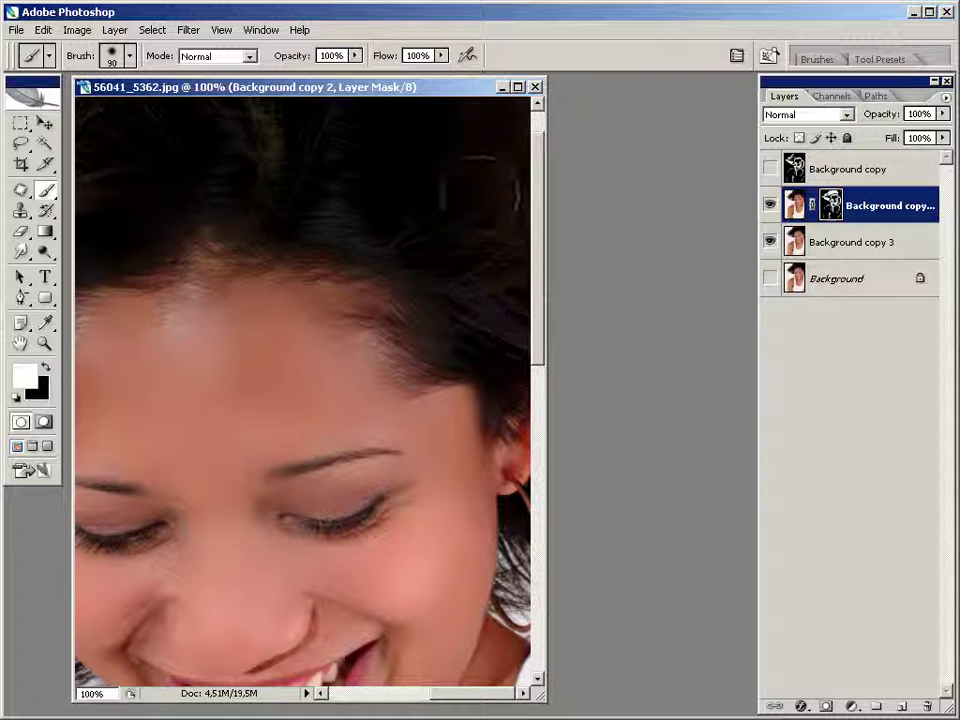
left_click_drag(222, 164, 469, 193)
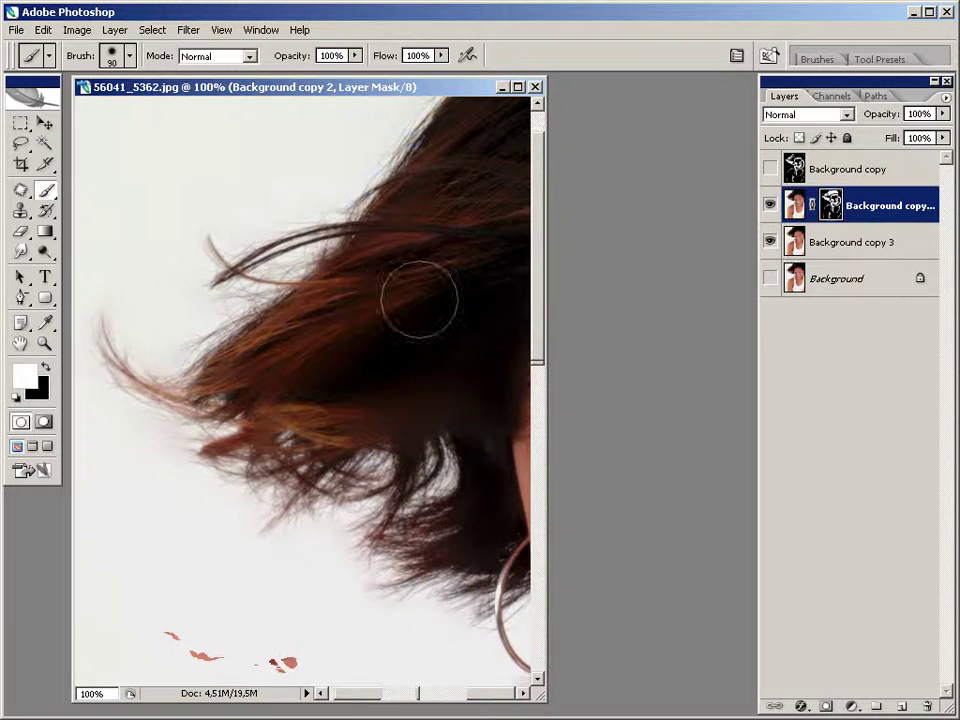
left_click_drag(407, 300, 319, 120)
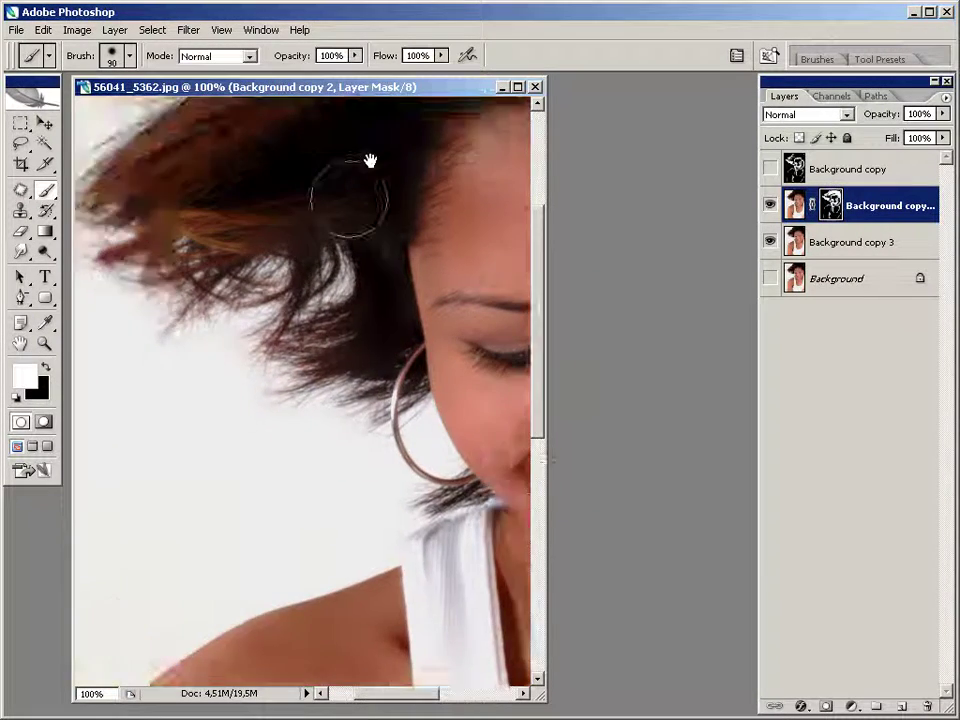
left_click_drag(485, 310, 212, 253)
left_click_drag(430, 450, 423, 414)
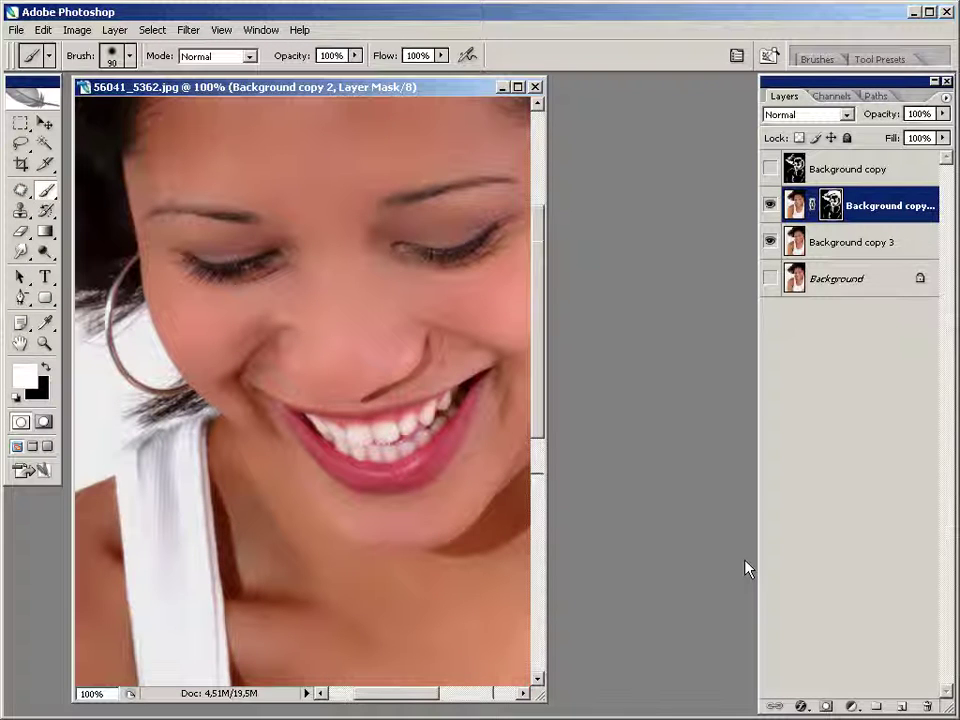
Rename the Background copy 3 layer as skin
left_click(846, 257)
key("shift+alt+c")
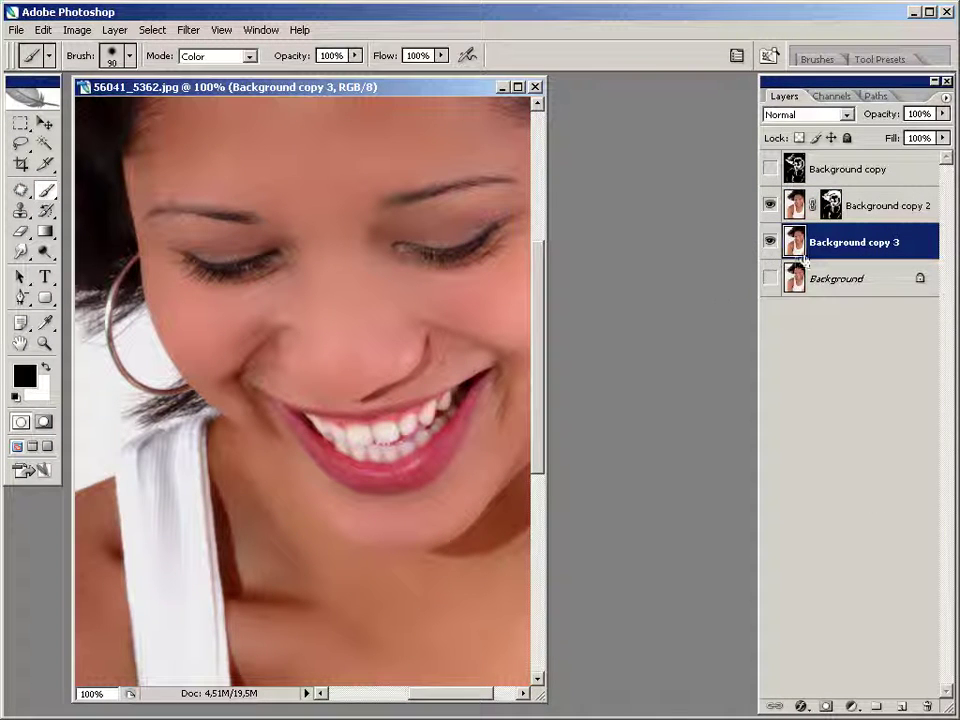
double_click(869, 245)
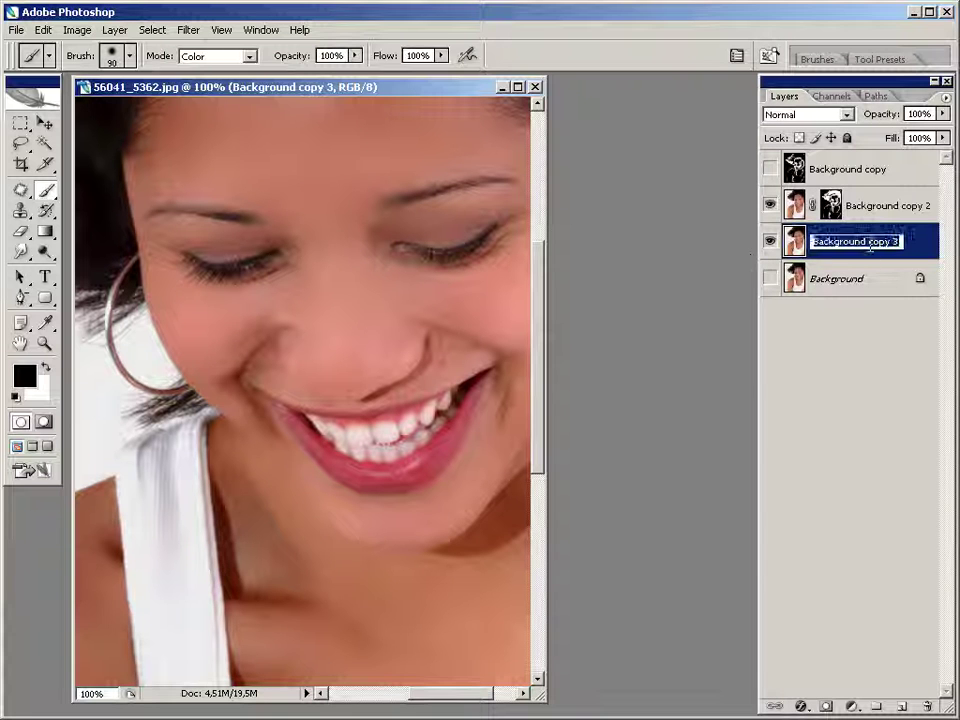
type("skin")
key("Return")
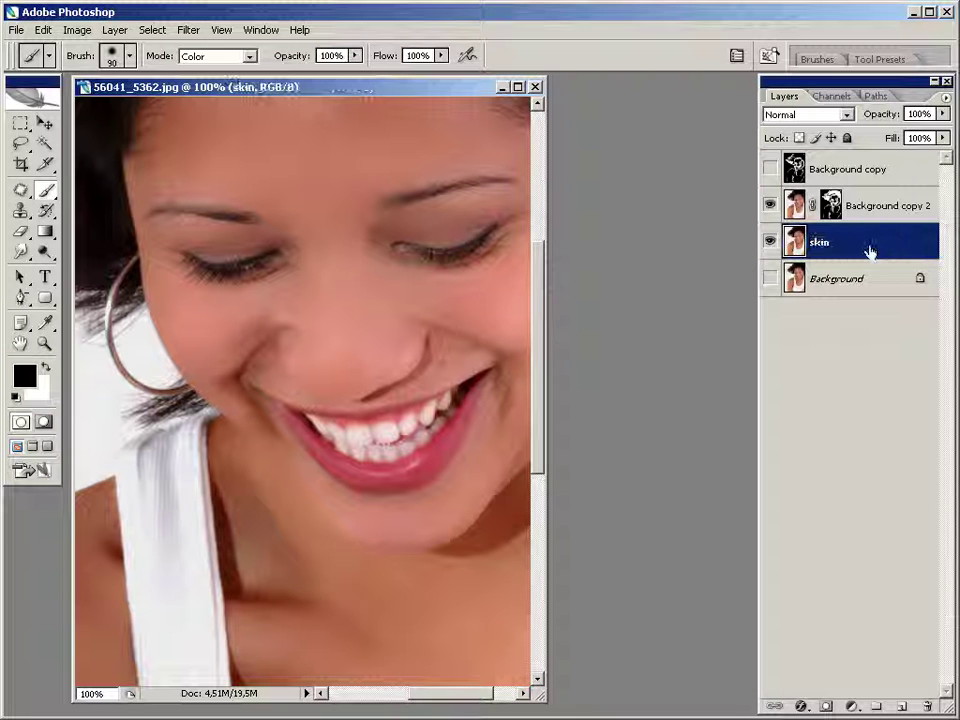
Try adding 3% uniform monochromatic noise to the skin layer
left_click(188, 30)
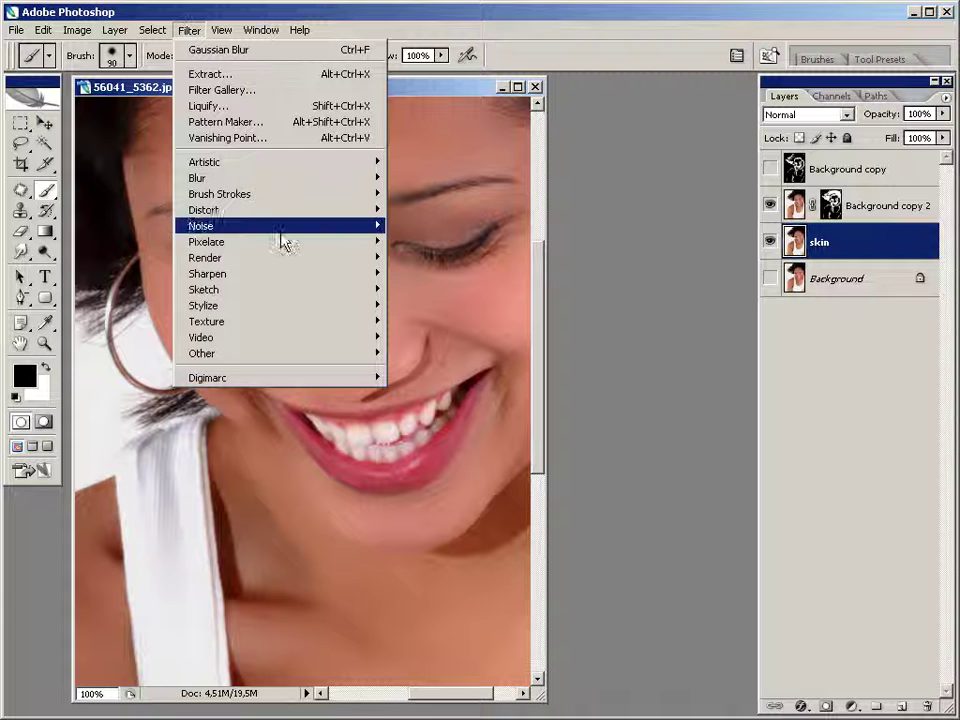
mouse_move(280, 232)
left_click(438, 226)
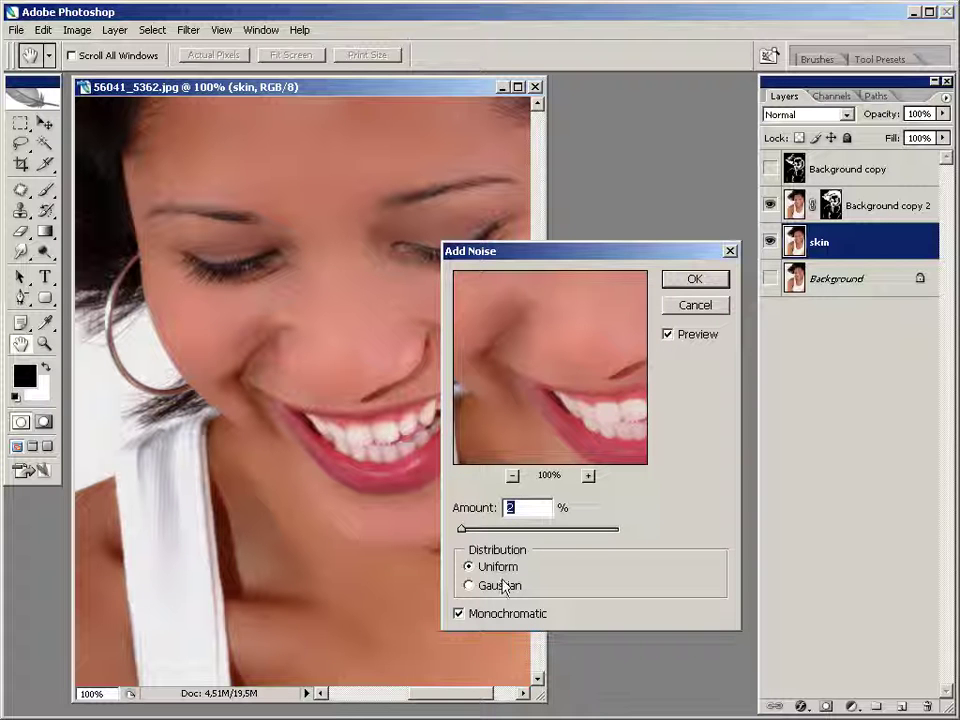
left_click(525, 510)
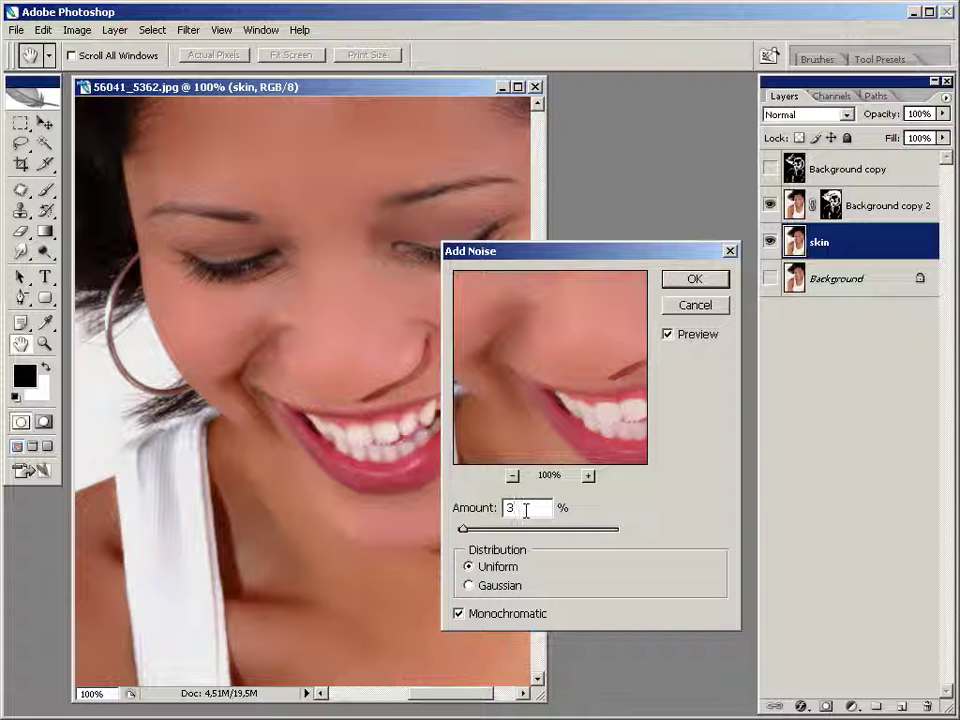
left_click(697, 307)
Compare the retouched portrait with the original by switching layer visibility, leaving Background, skin and Background copy 2 shown
key("b")
key("ctrl+minus")
key("ctrl+minus")
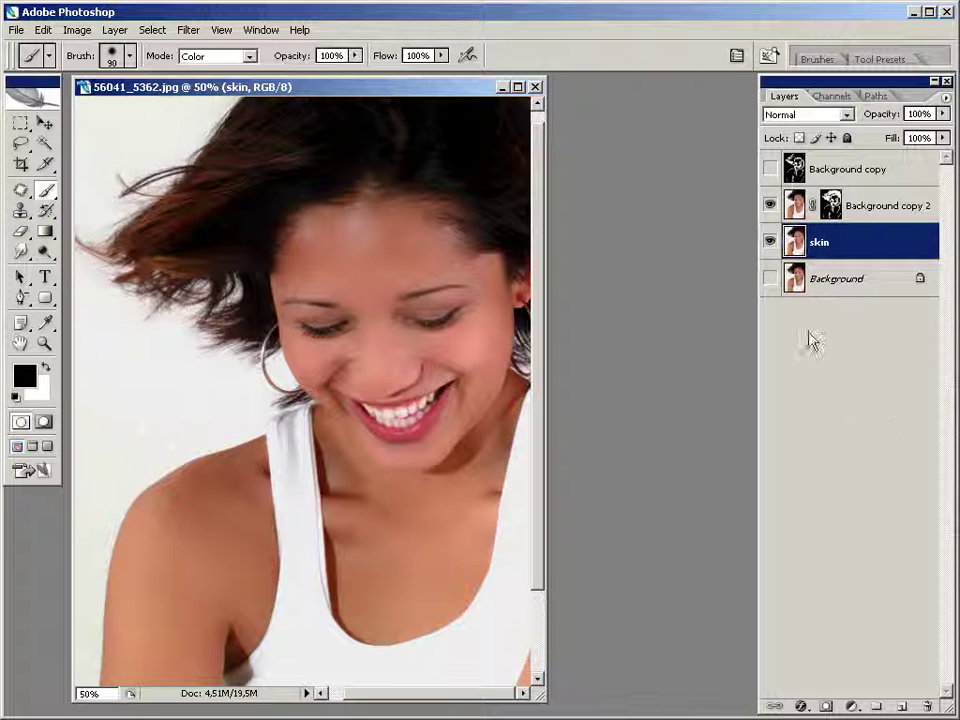
left_click(770, 241)
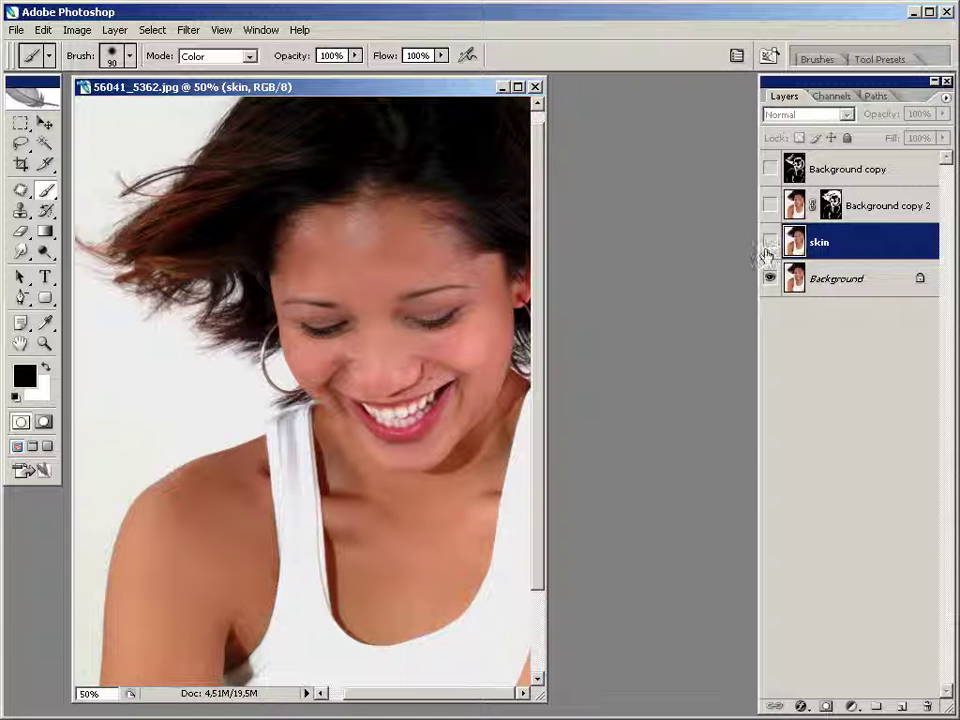
left_click(770, 241)
left_click(770, 205)
left_click(770, 278)
left_click(770, 278)
left_click(770, 241)
left_click(770, 241)
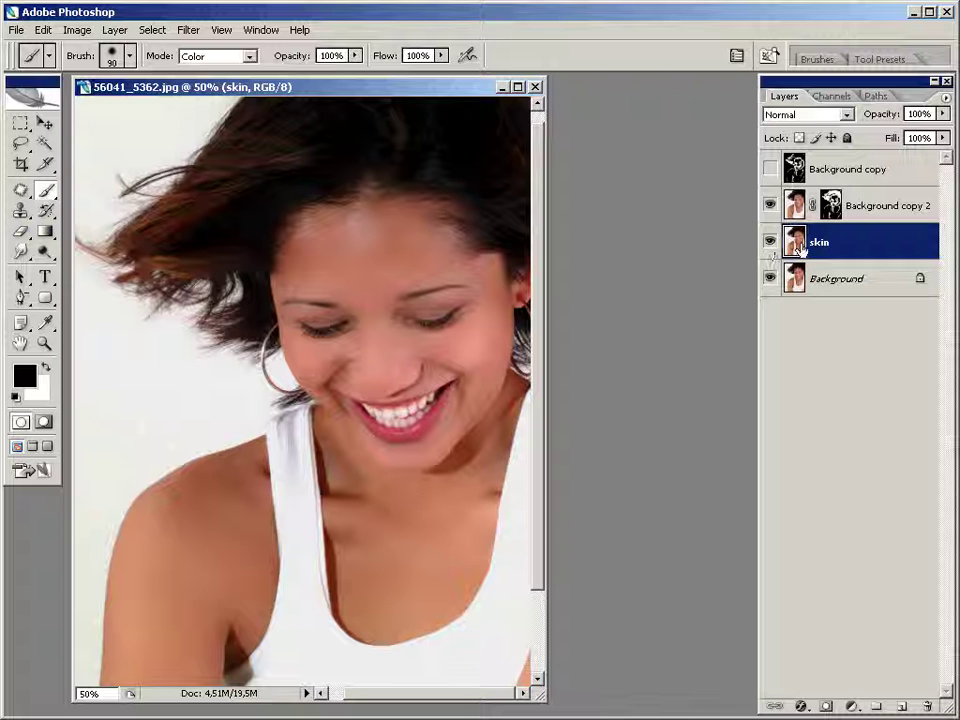
left_click(190, 31)
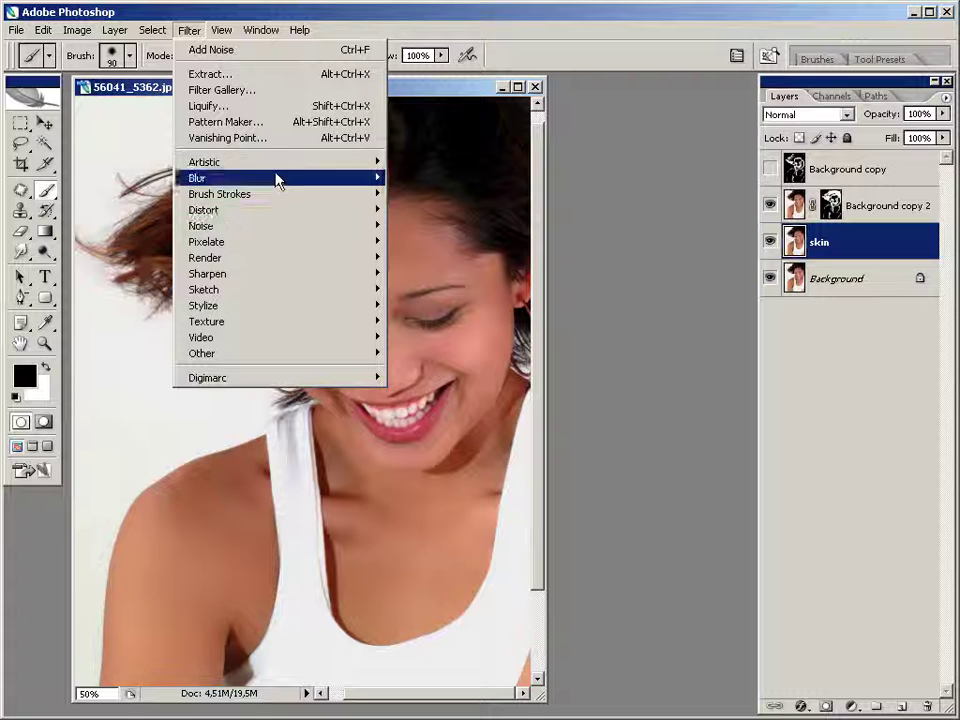
mouse_move(287, 229)
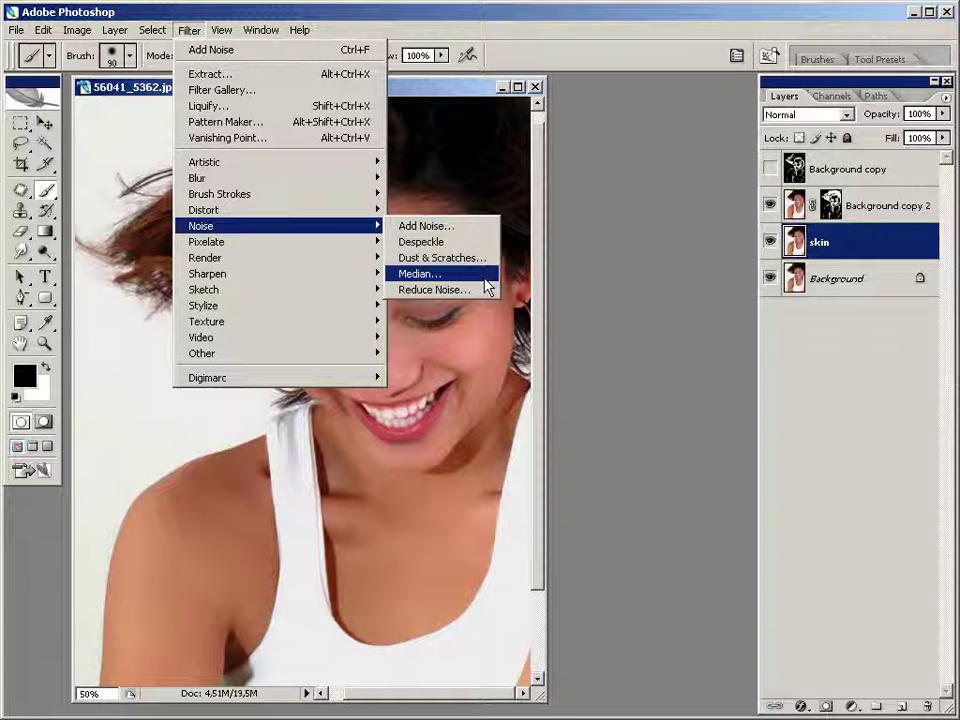
mouse_move(334, 179)
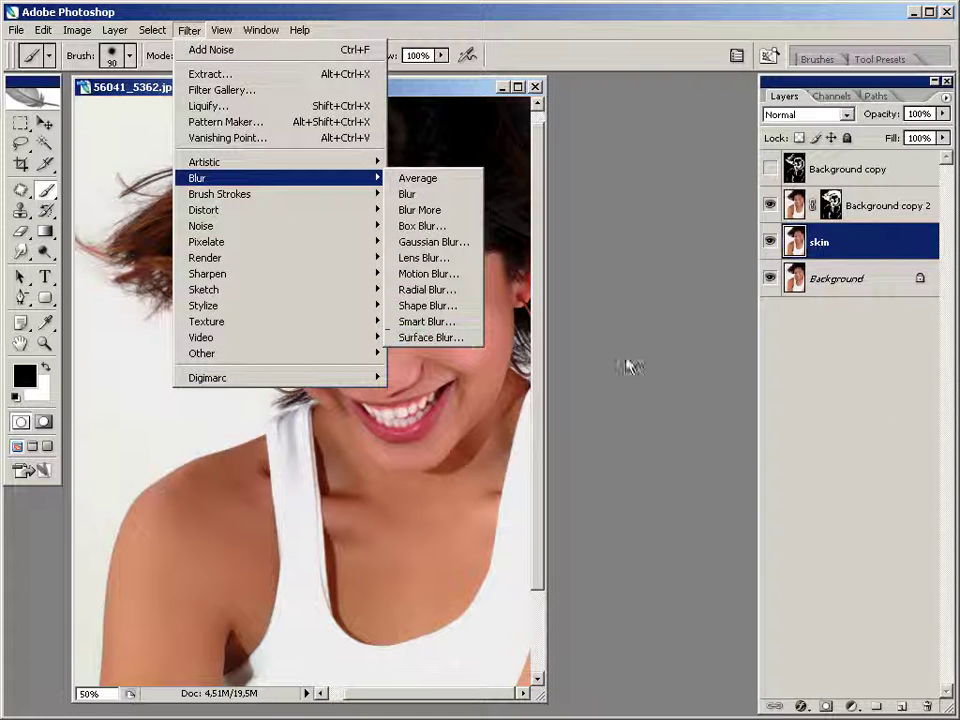
left_click(881, 396)
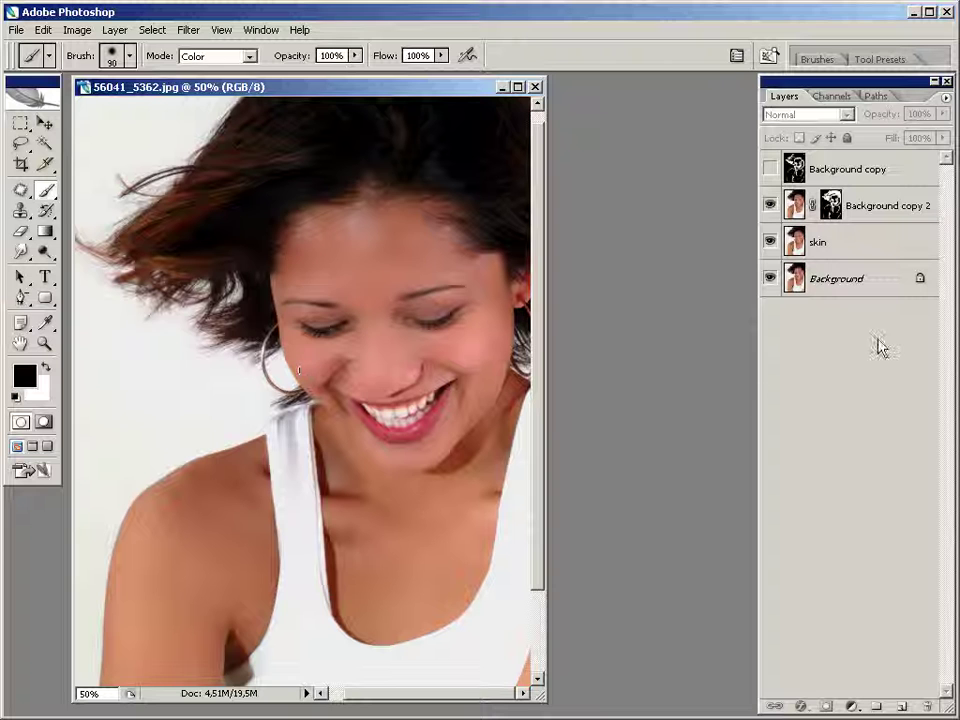
Duplicate the Background layer directly beneath the skin layer and make the skin layer active again
left_click(806, 288)
left_click_drag(836, 279, 901, 706)
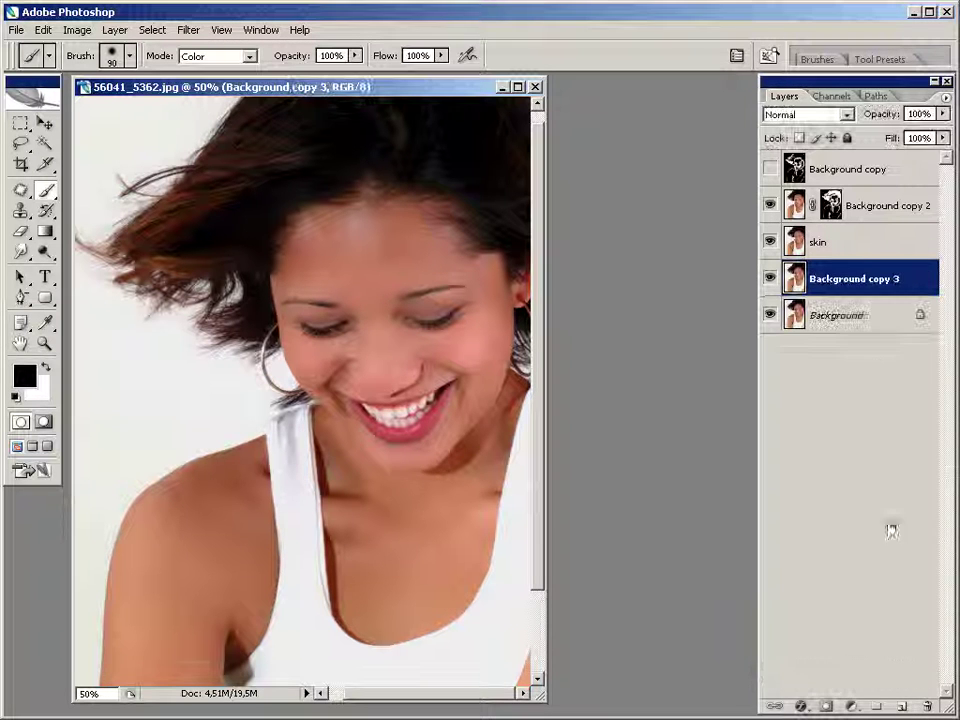
left_click(860, 250)
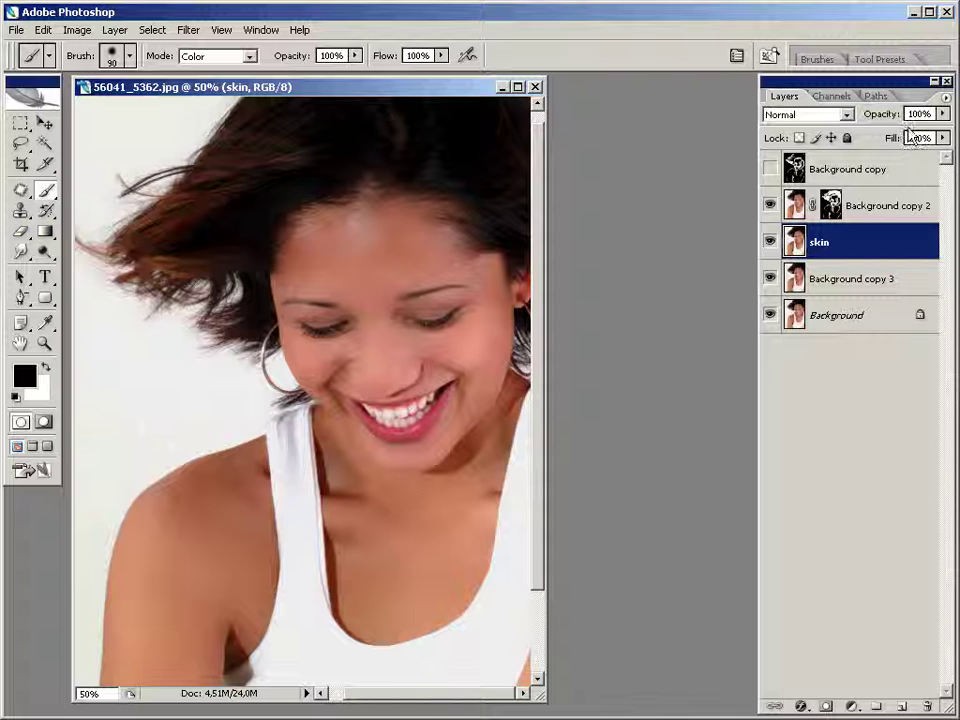